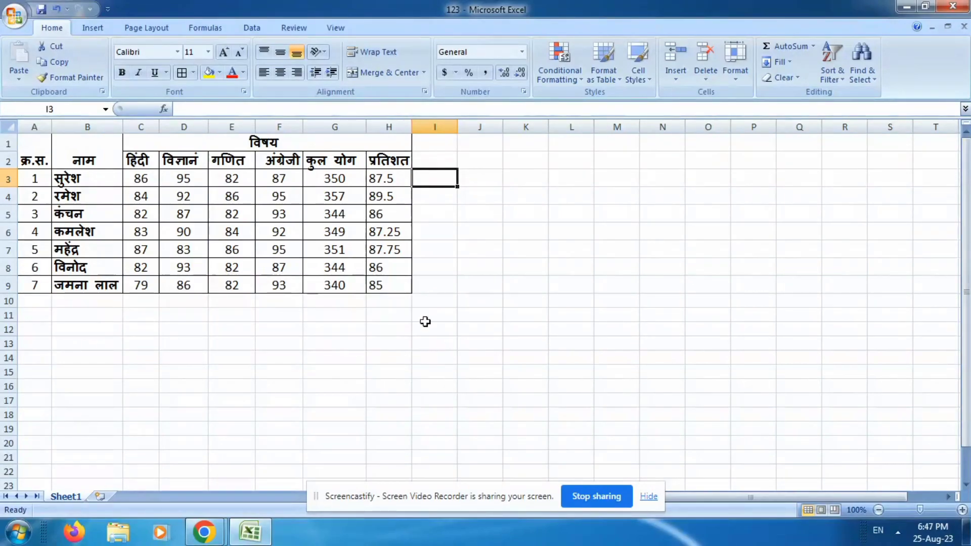
click(8, 286)
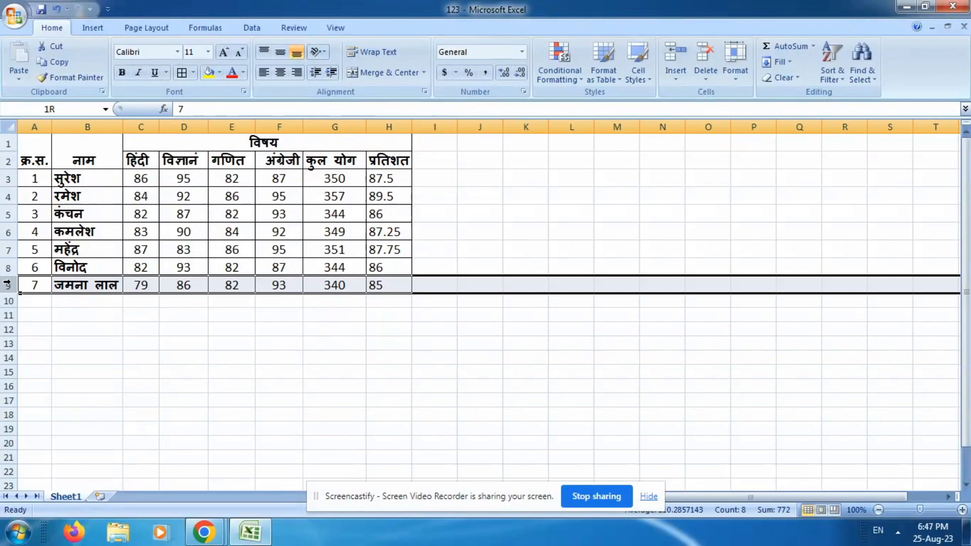
click(8, 267)
click(8, 248)
click(8, 235)
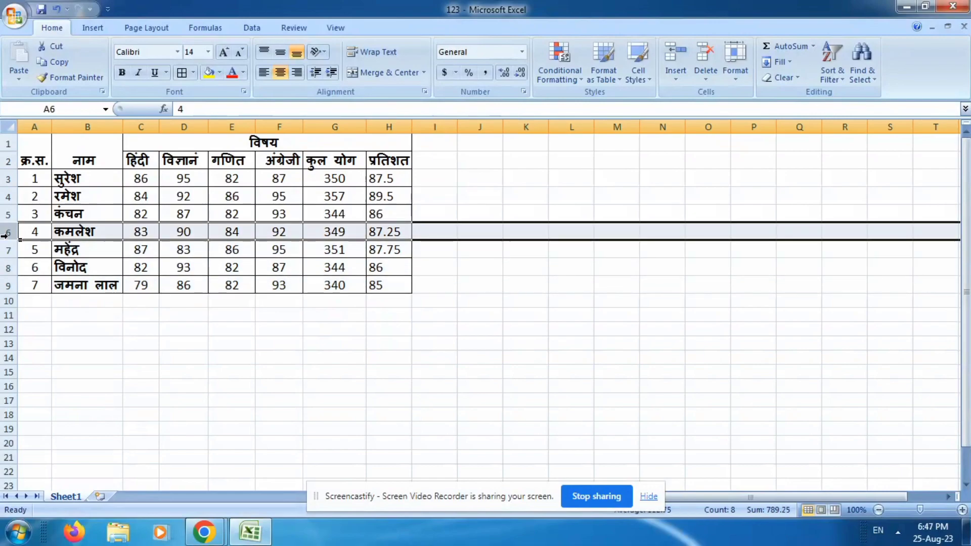
click(169, 127)
click(238, 127)
click(276, 127)
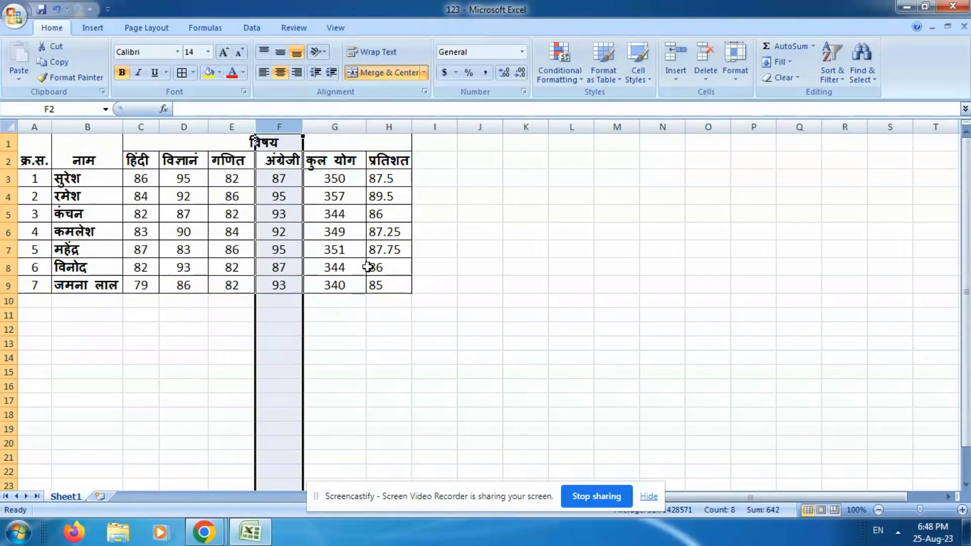
click(6, 215)
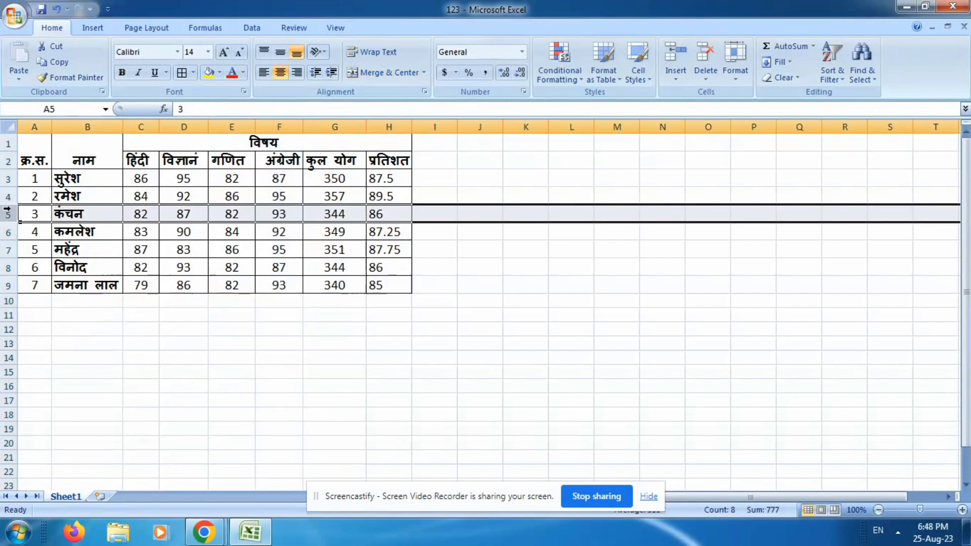
click(6, 197)
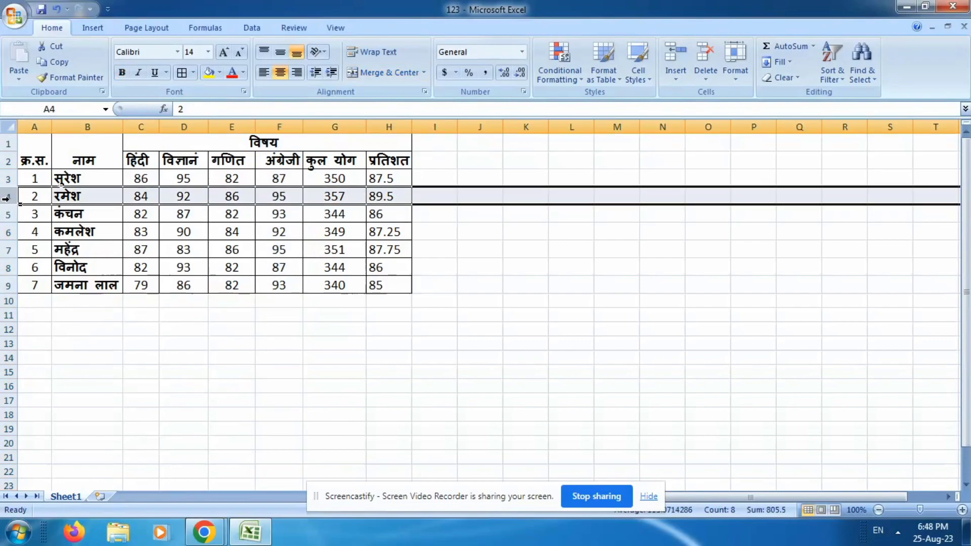
Insert one blank row above row 5, between serial numbers 2 and 3 of the marks table.
click(5, 215)
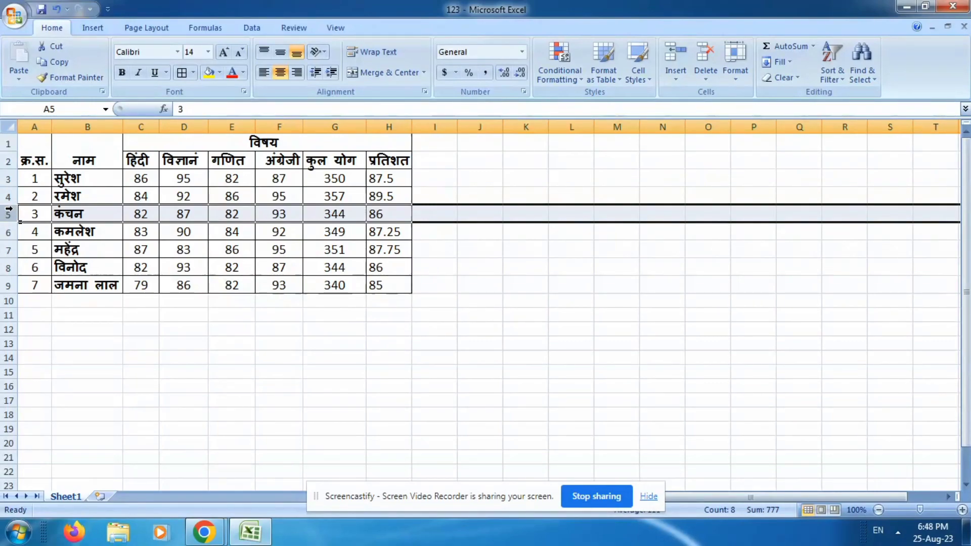
right_click(9, 213)
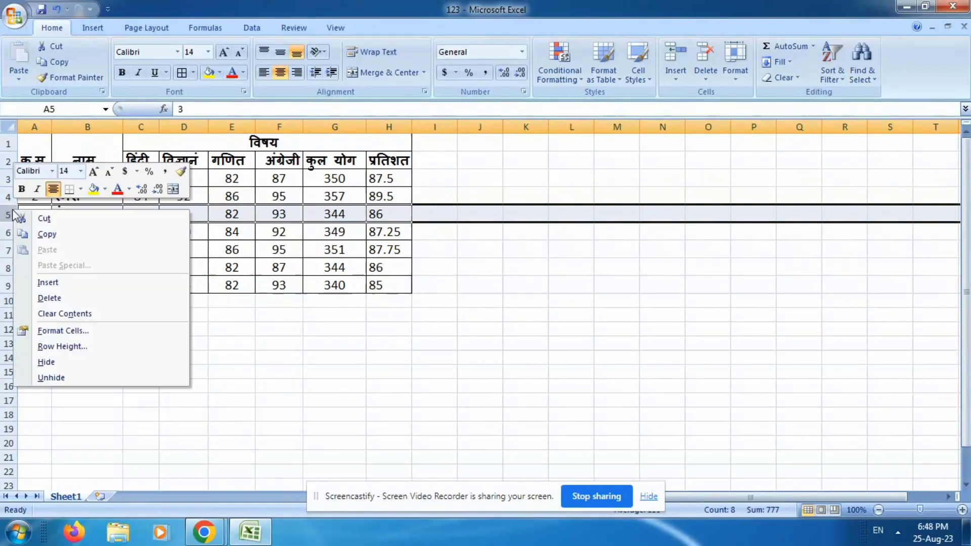
click(61, 285)
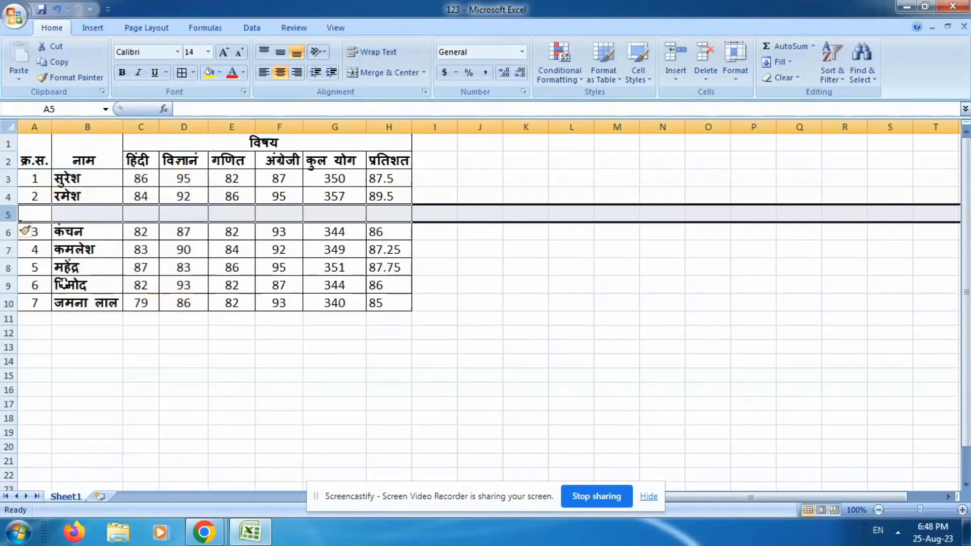
click(39, 212)
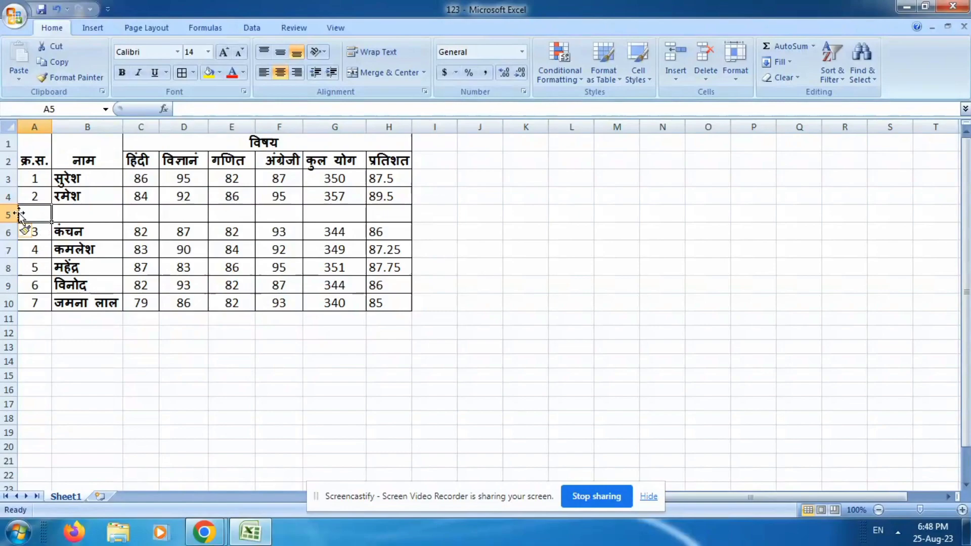
Insert three more blank rows above the record with serial number 3, at rows 6 to 8.
drag(9, 231, 17, 260)
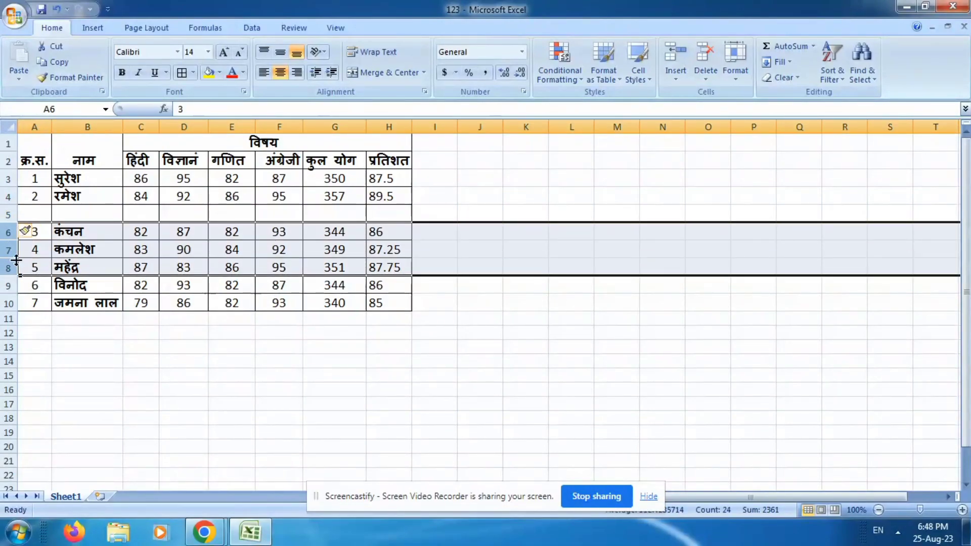
right_click(9, 230)
click(45, 303)
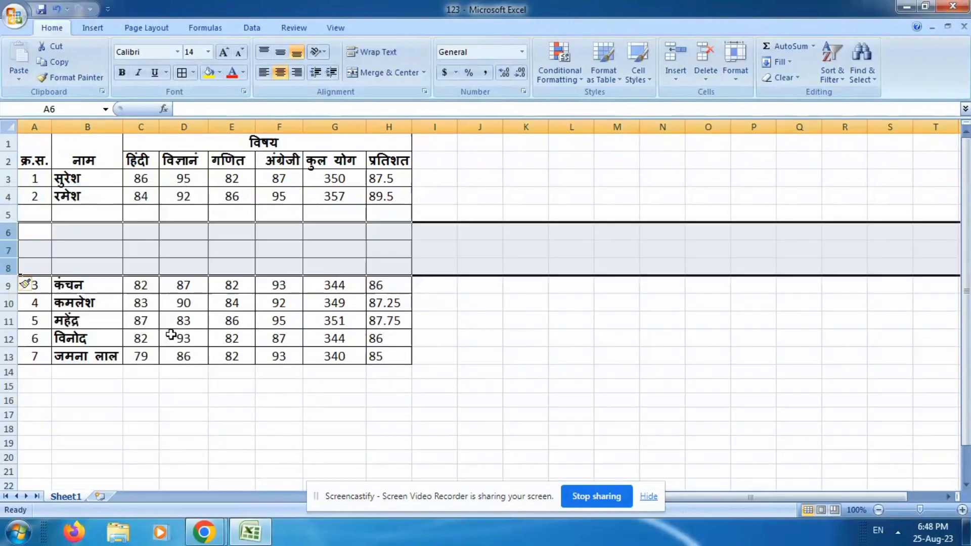
click(245, 236)
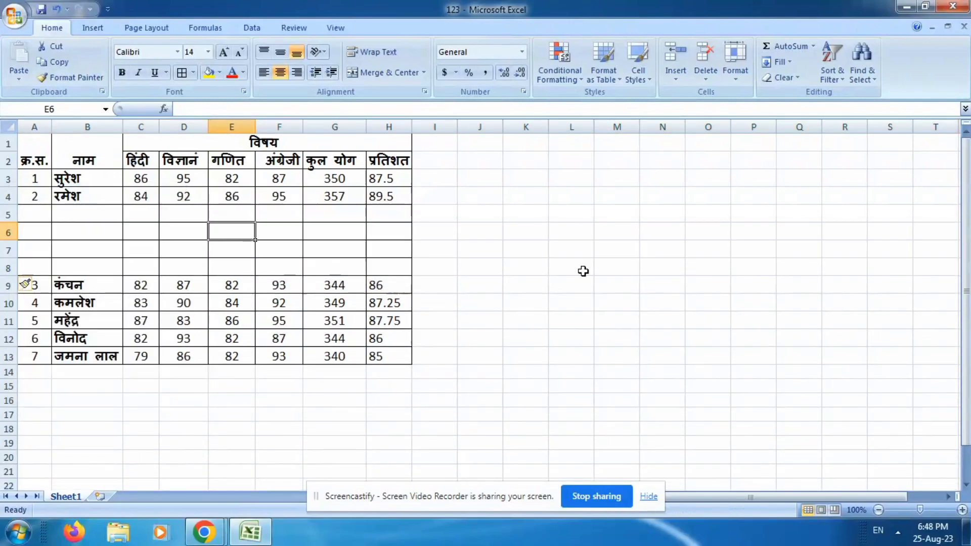
click(364, 248)
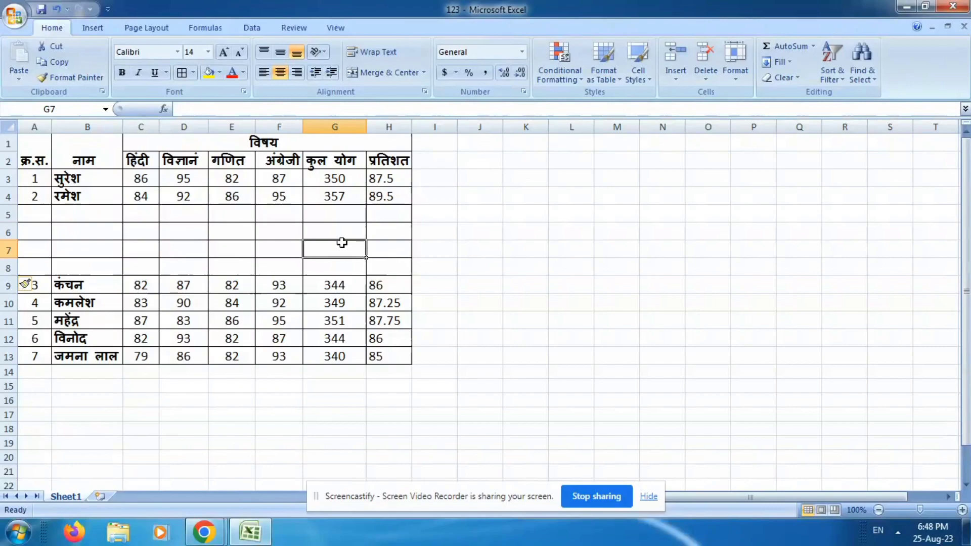
Insert one blank column before the गणित column, at column E.
click(231, 127)
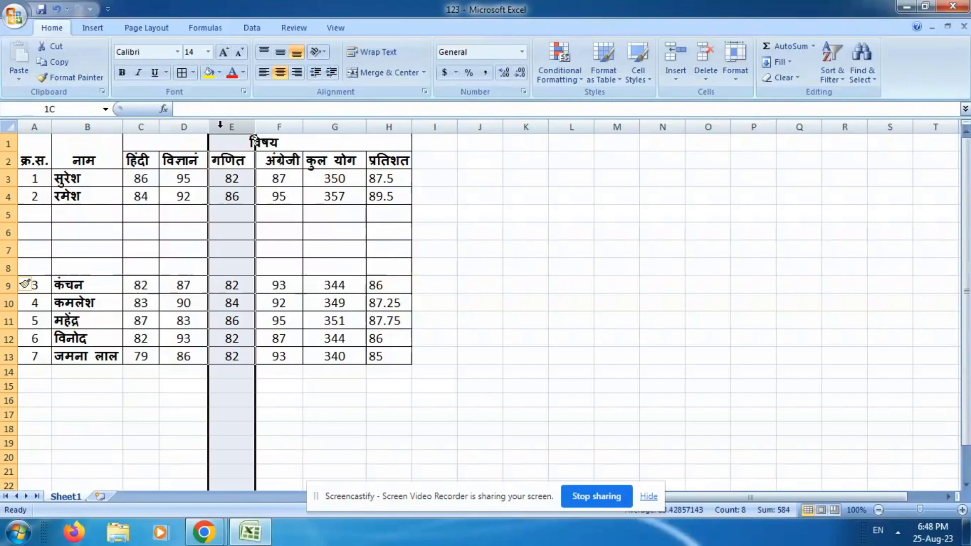
right_click(234, 127)
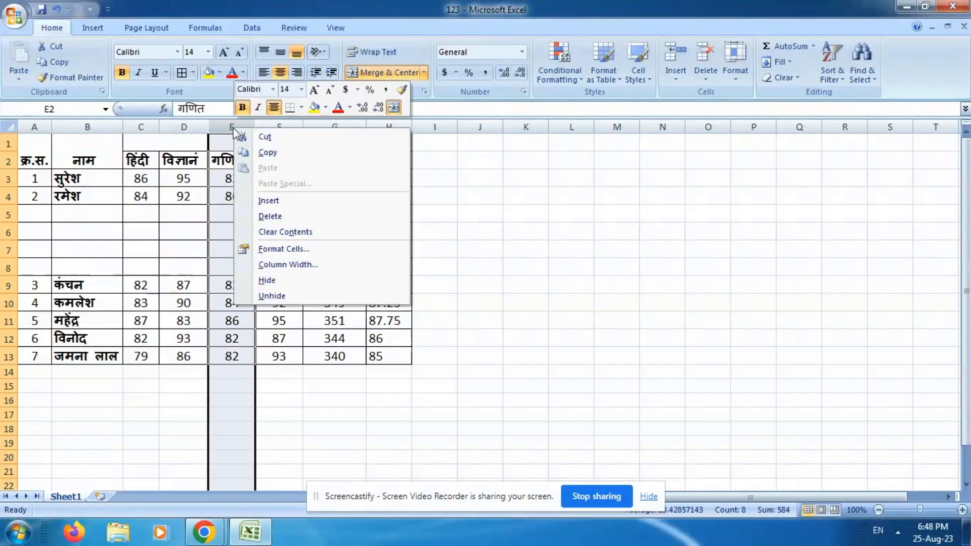
click(272, 201)
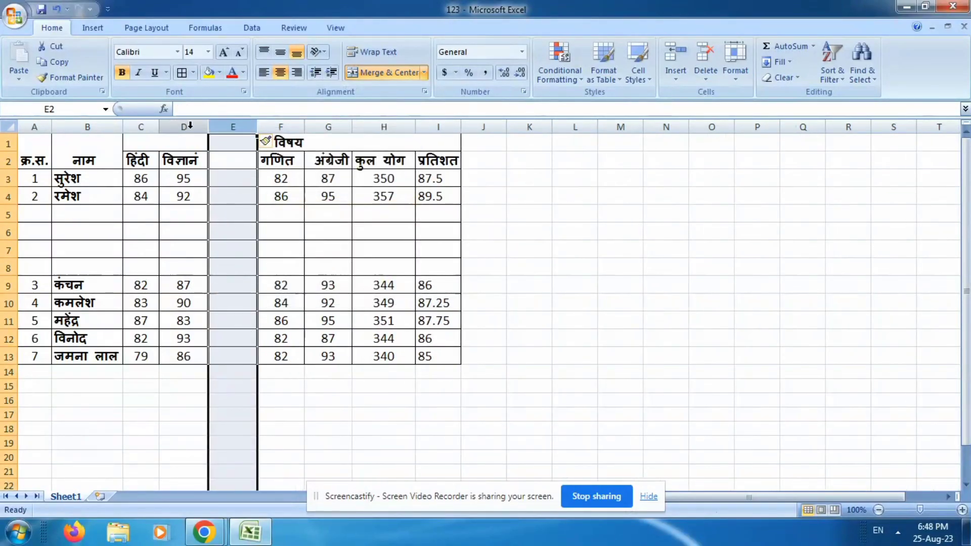
Insert two more blank columns at column E, using columns E and F as the selection.
drag(140, 126, 278, 126)
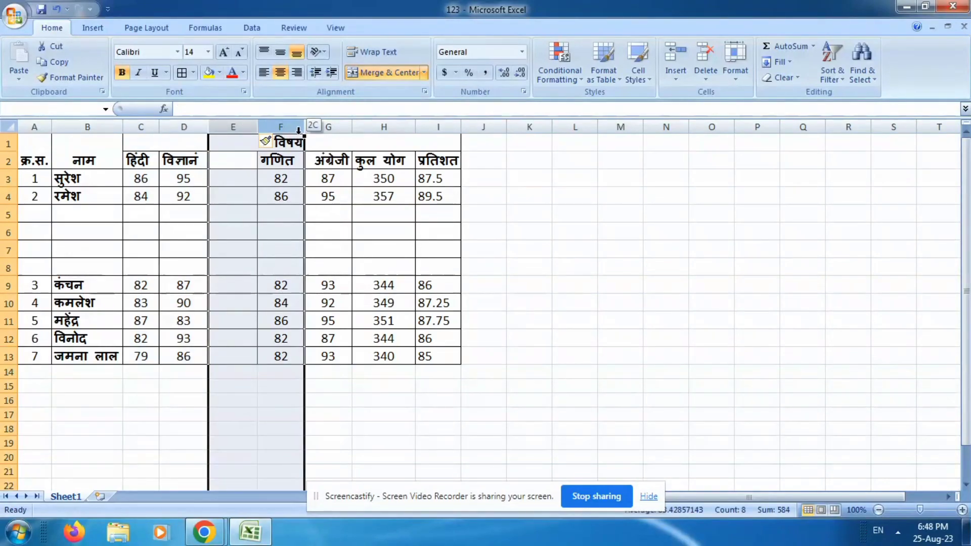
right_click(252, 129)
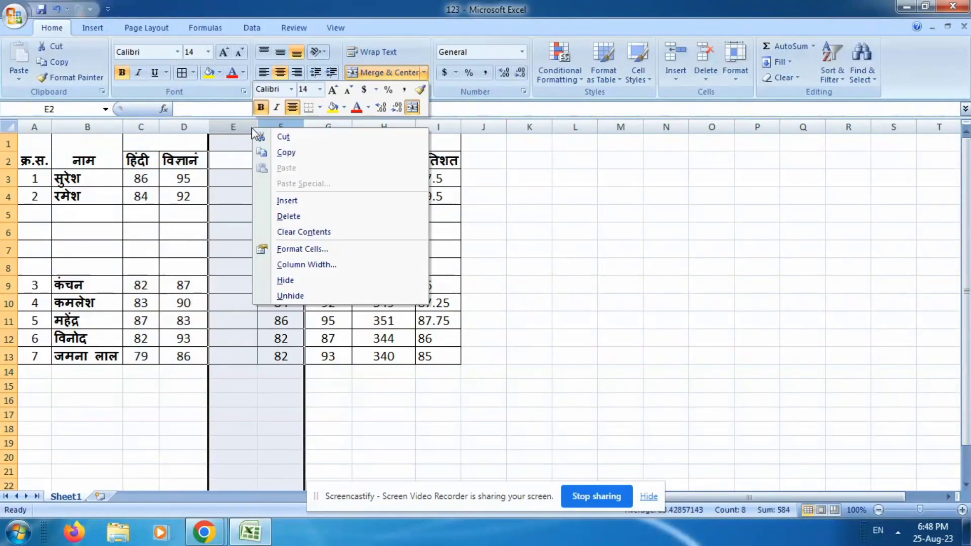
click(287, 200)
click(343, 204)
click(263, 214)
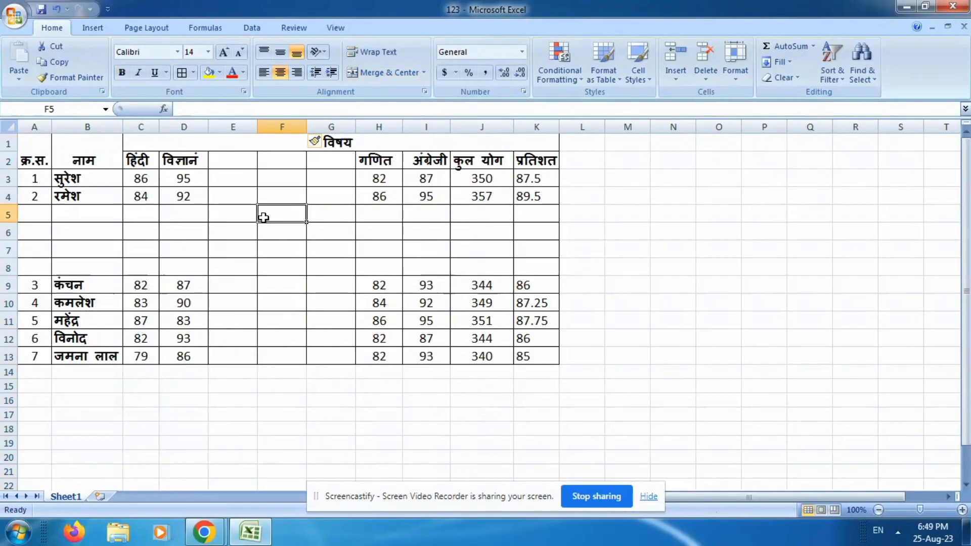
click(251, 219)
click(276, 233)
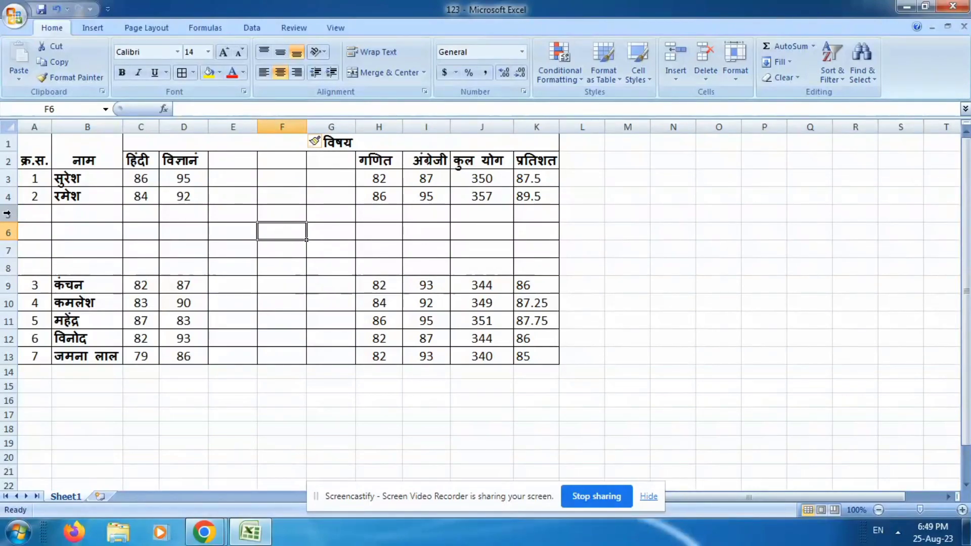
Delete the four blank rows 5 to 8 between serial numbers 2 and 3, two rows at a time.
mouse_move(7, 214)
mouse_down()
mouse_move(10, 264)
mouse_move(8, 224)
mouse_up()
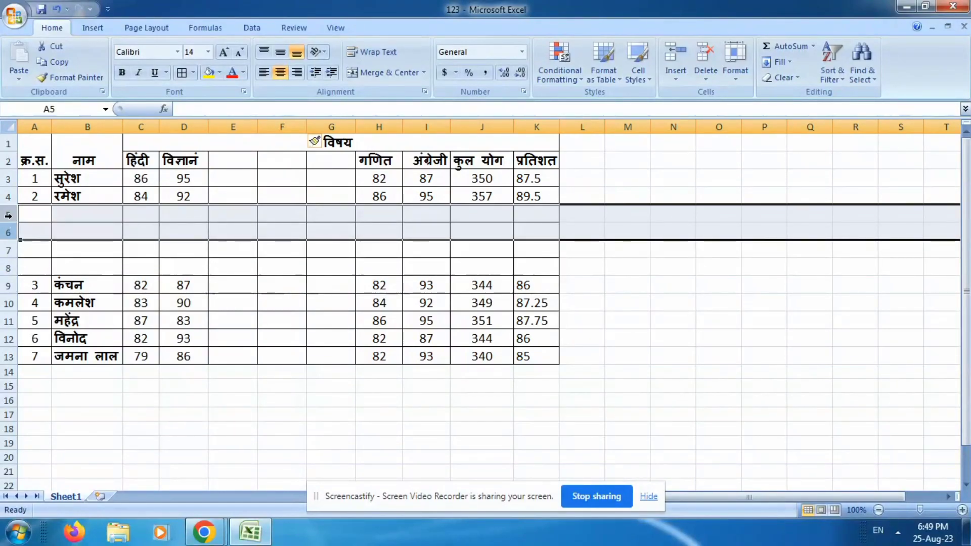
right_click(14, 216)
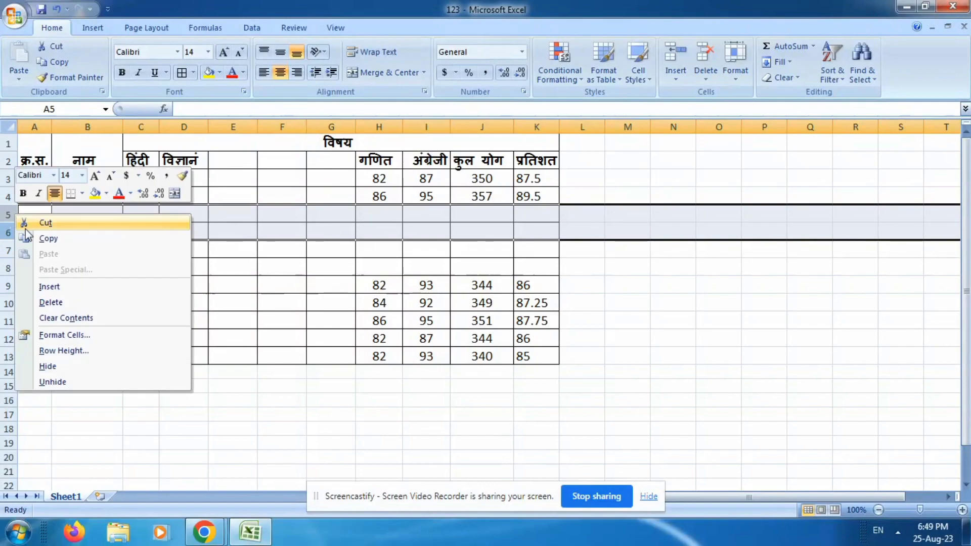
click(63, 303)
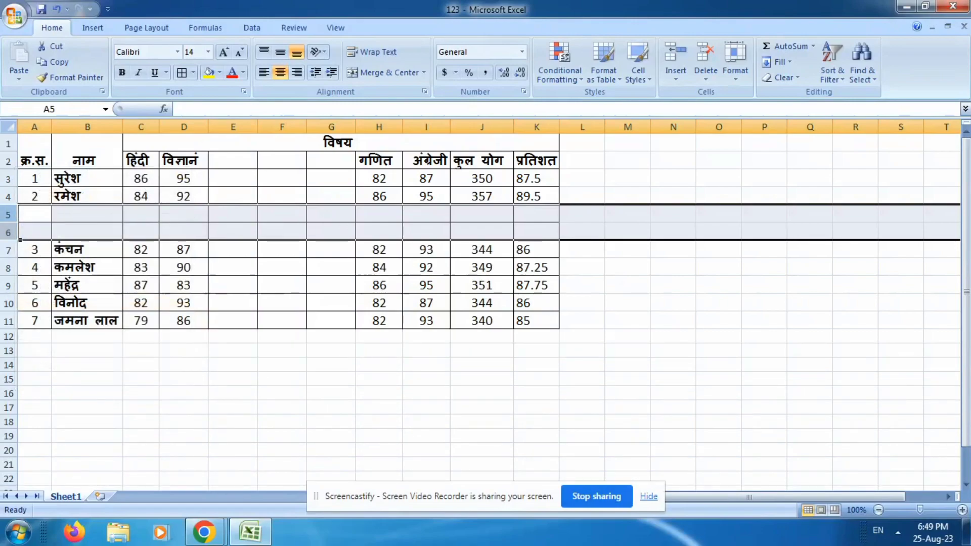
right_click(19, 218)
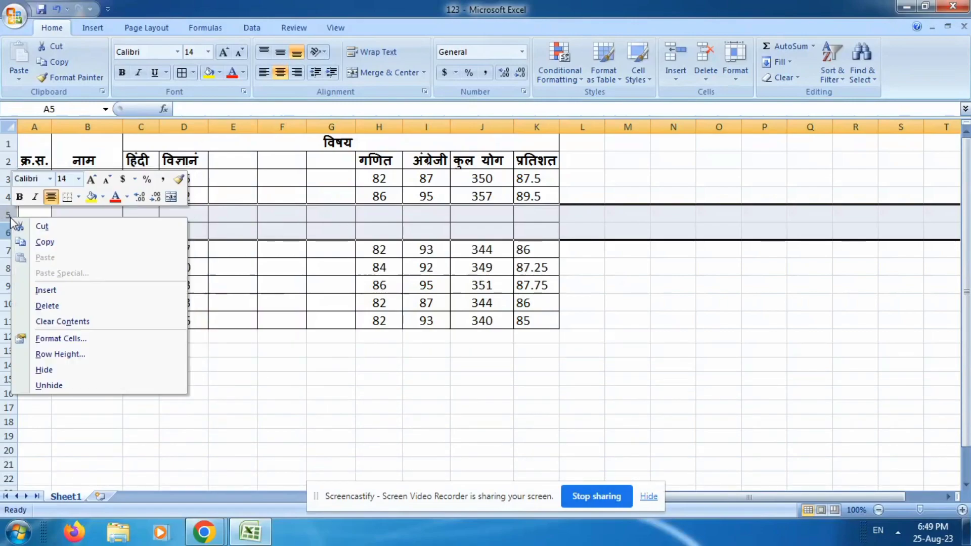
click(72, 303)
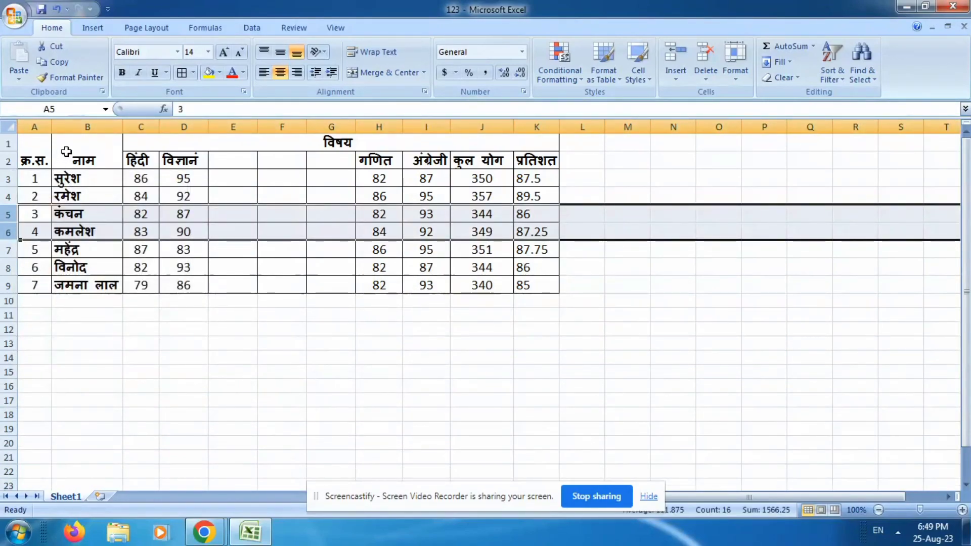
Delete the three blank columns E to G between the विज्ञान and गणित columns.
drag(237, 127, 324, 126)
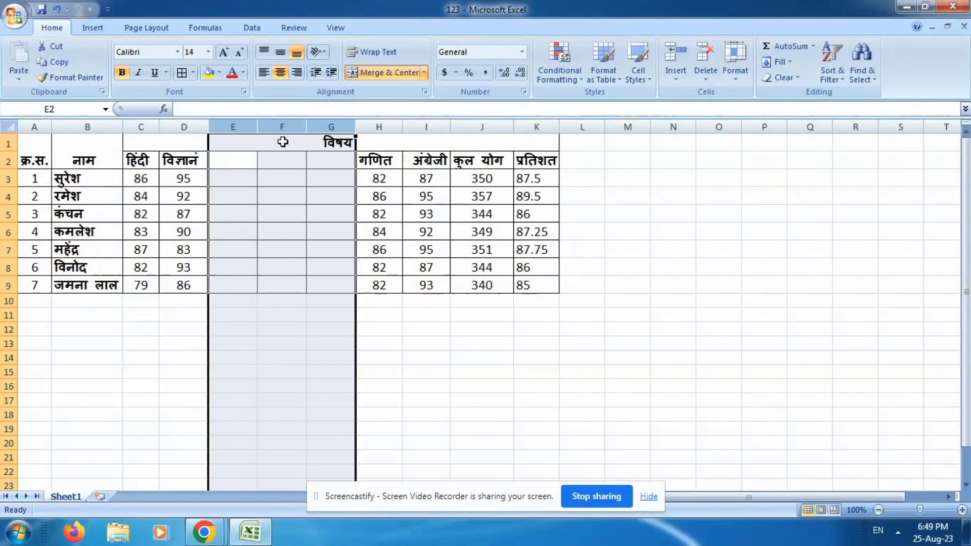
right_click(276, 126)
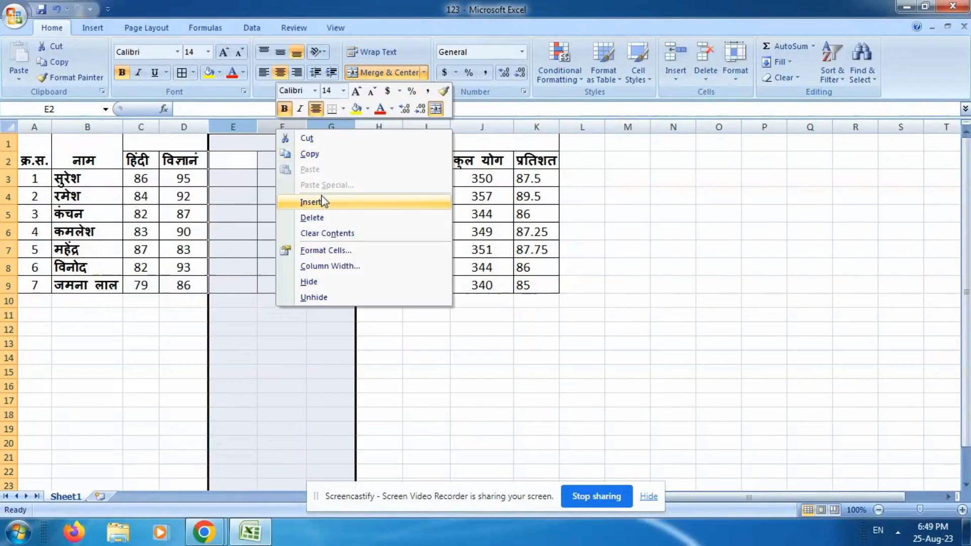
click(320, 217)
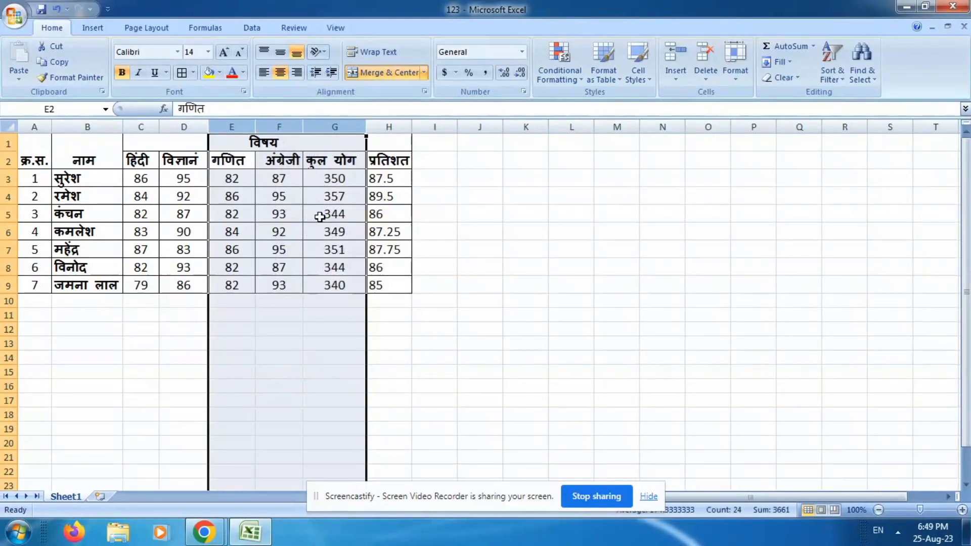
click(306, 317)
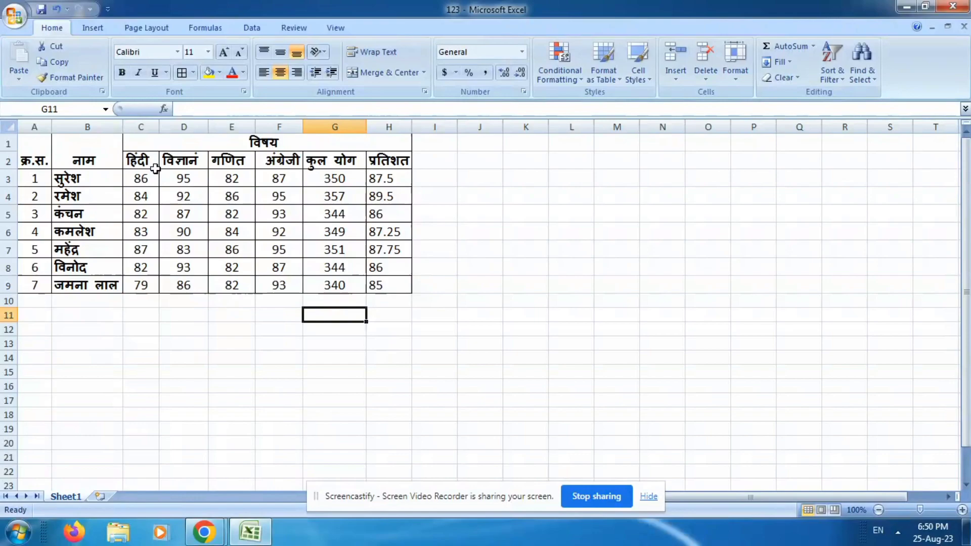
Hide column G, which holds the कुल योग totals.
click(328, 126)
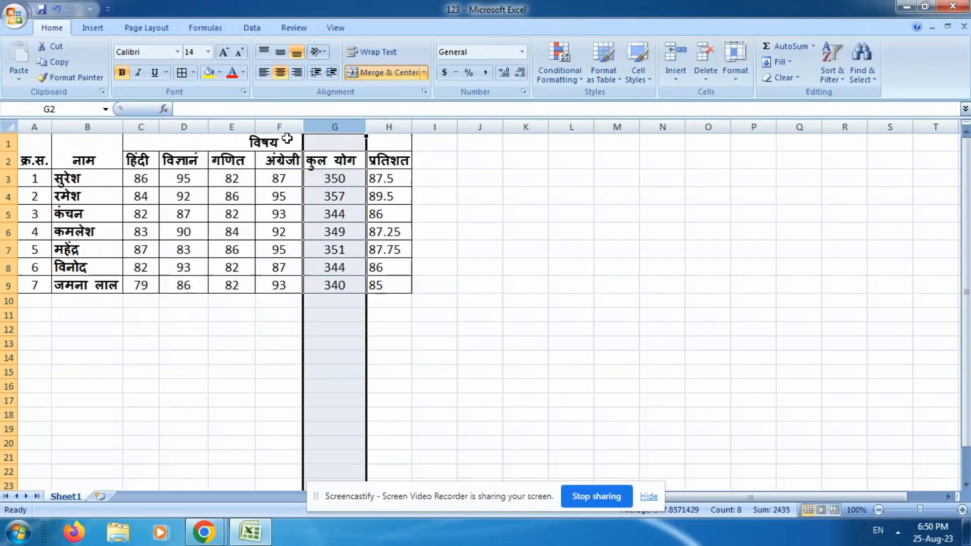
click(296, 125)
click(340, 128)
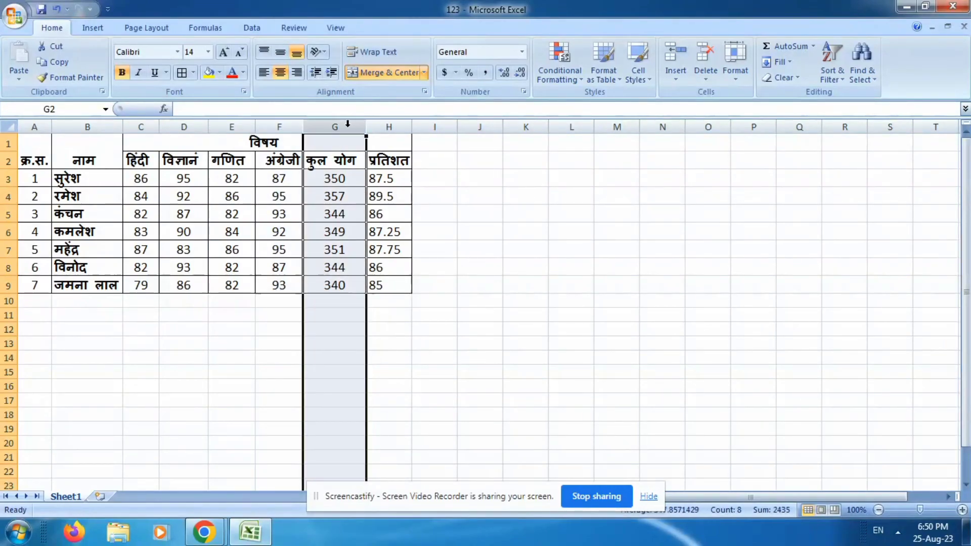
right_click(344, 130)
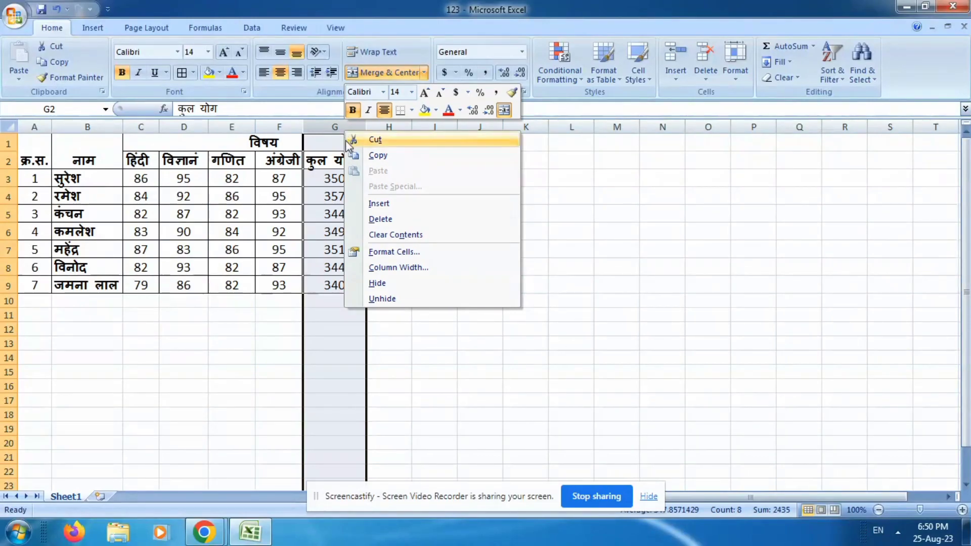
click(399, 283)
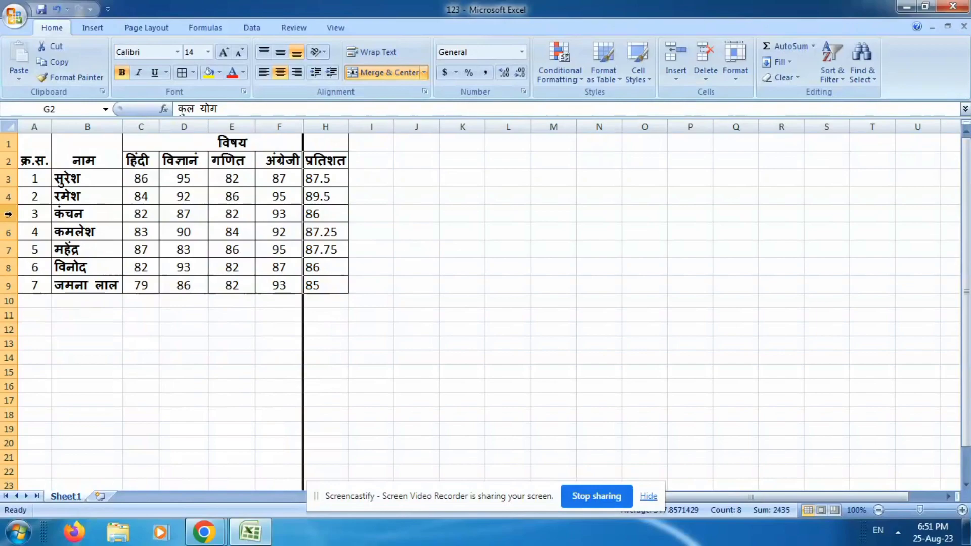
Hide row 5, which holds the student with serial number 3.
click(6, 215)
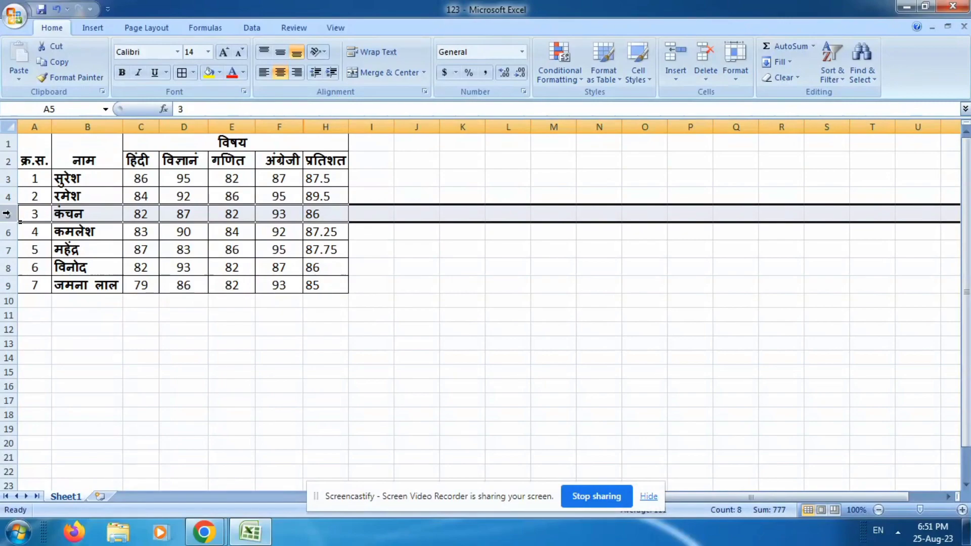
right_click(7, 214)
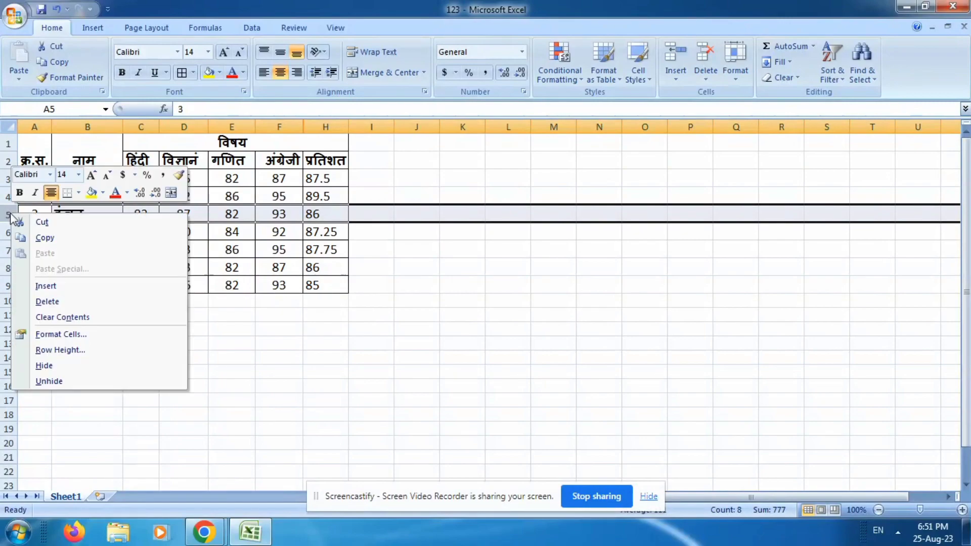
click(56, 368)
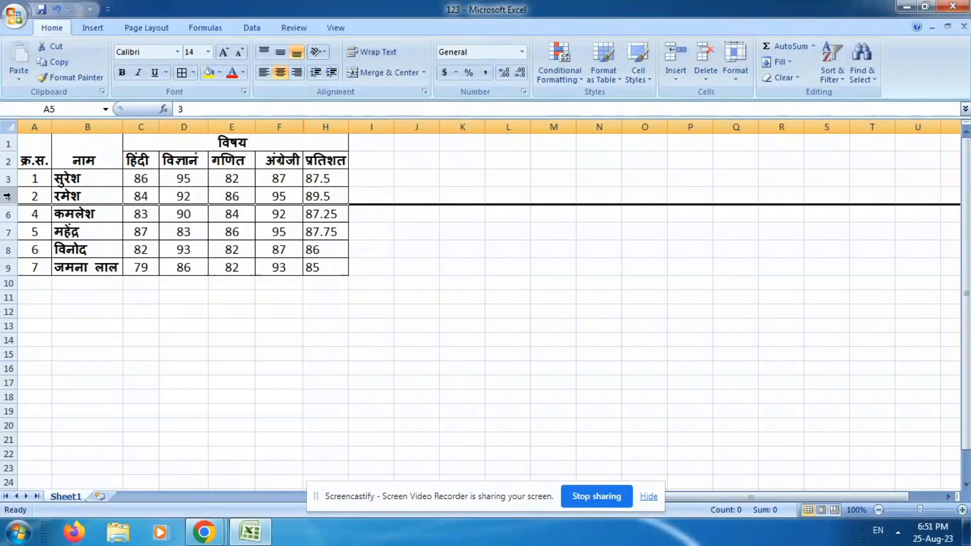
Unhide row 5 by using its neighbouring rows 4 and 6 as the selection.
mouse_move(8, 196)
mouse_down()
mouse_move(9, 231)
mouse_move(10, 213)
mouse_up()
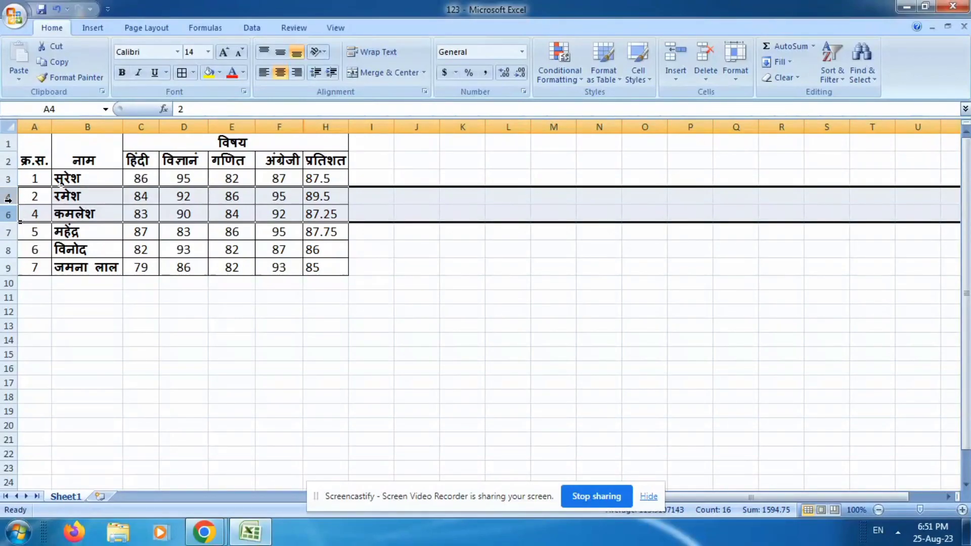
right_click(8, 199)
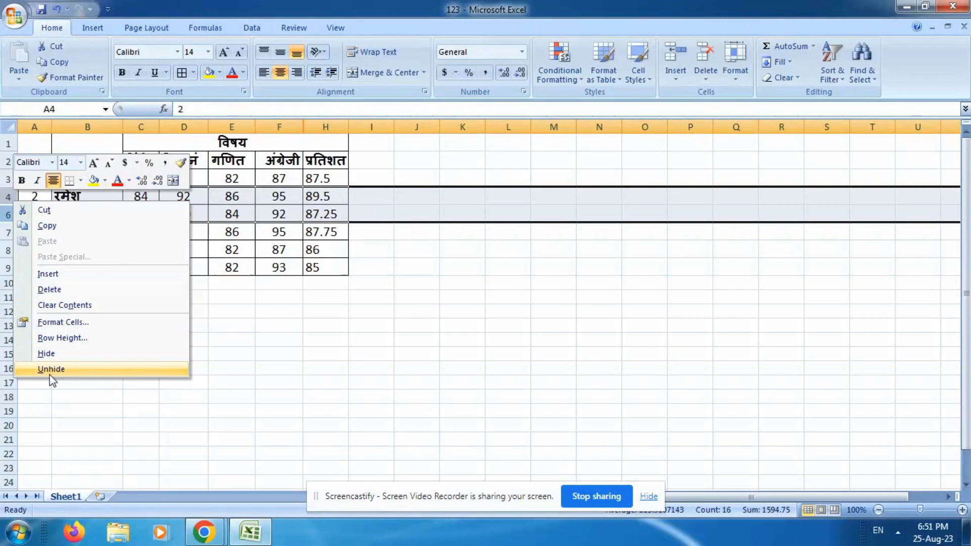
click(80, 368)
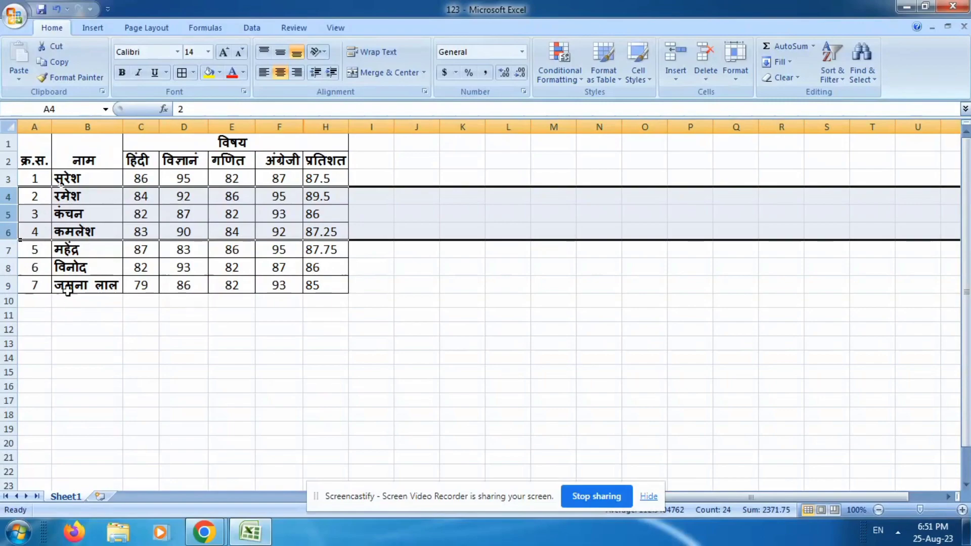
Unhide the कुल योग column G by using its neighbouring columns F and H as the selection.
click(268, 127)
click(233, 125)
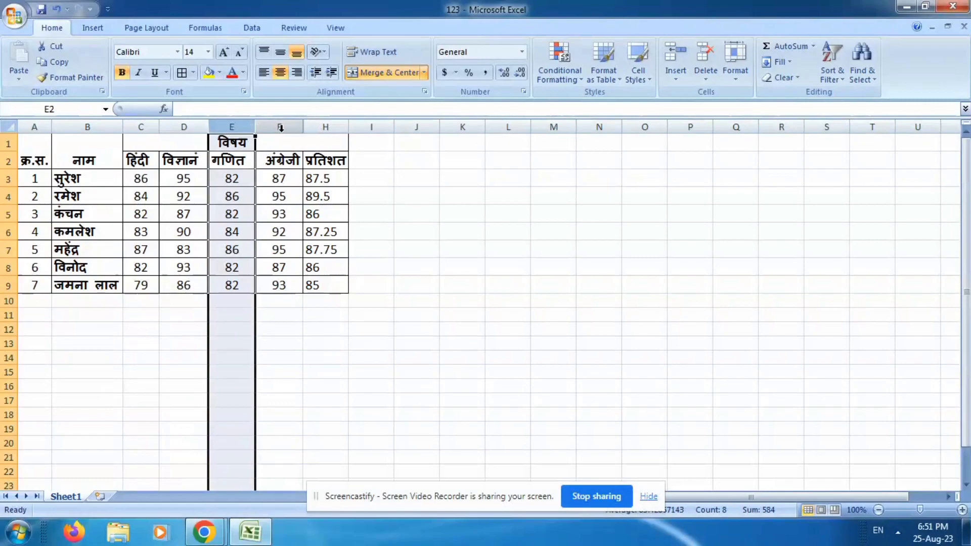
drag(234, 125, 275, 126)
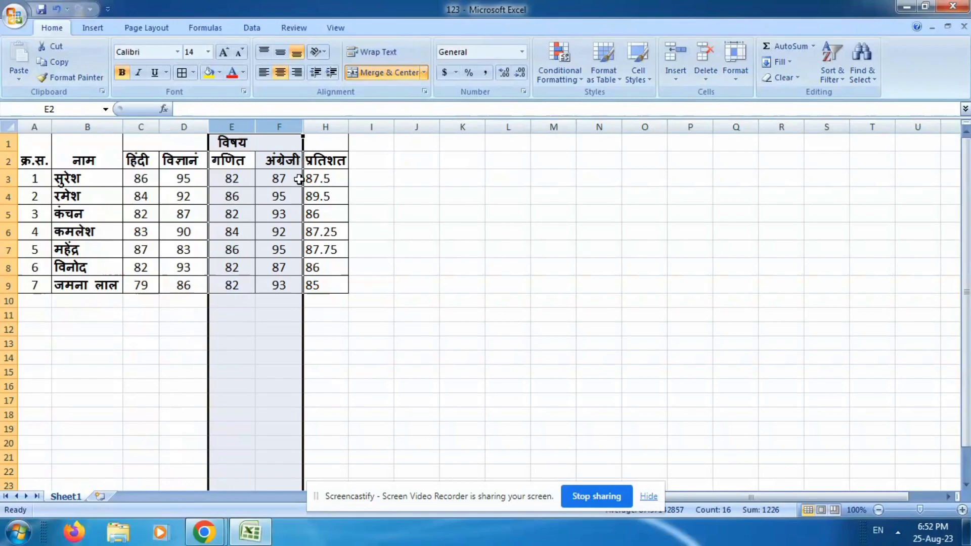
drag(297, 124, 322, 130)
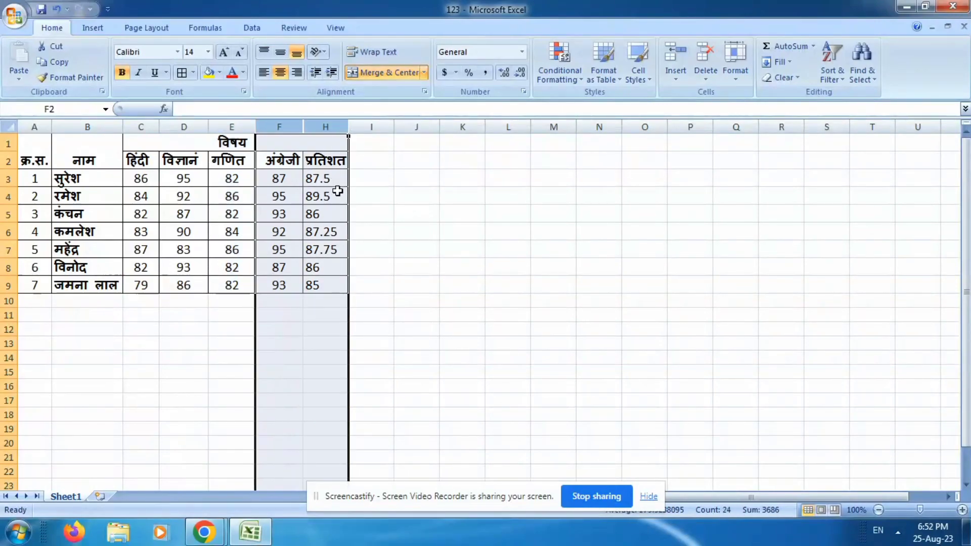
right_click(312, 128)
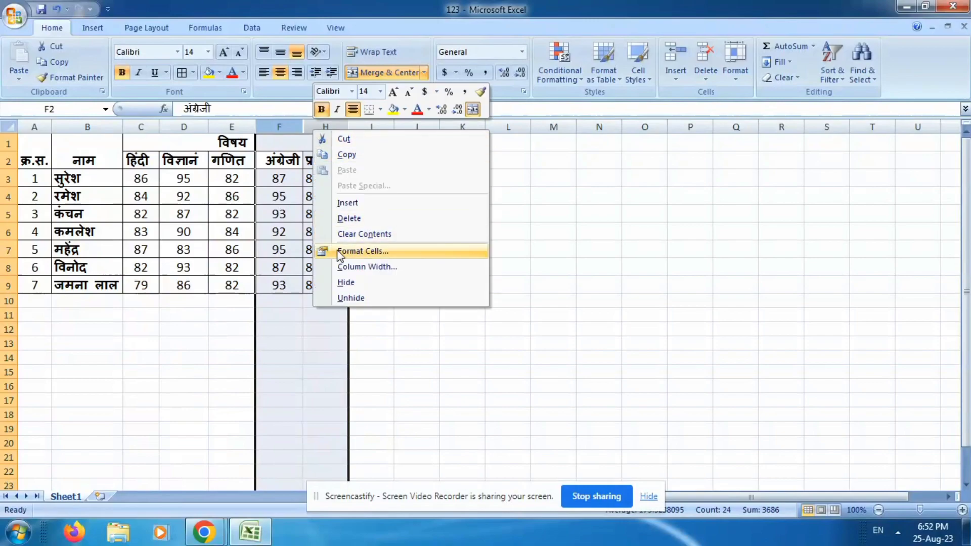
click(347, 298)
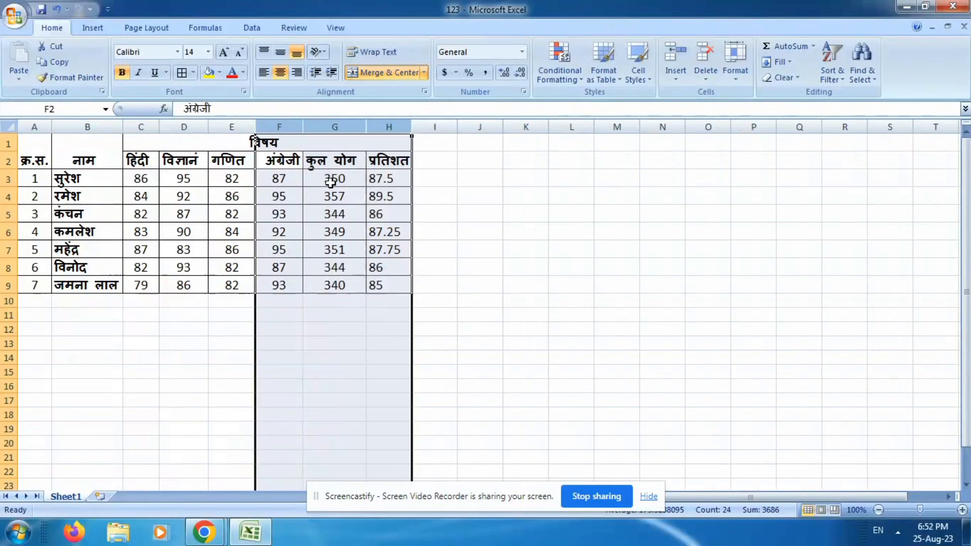
click(376, 183)
click(336, 127)
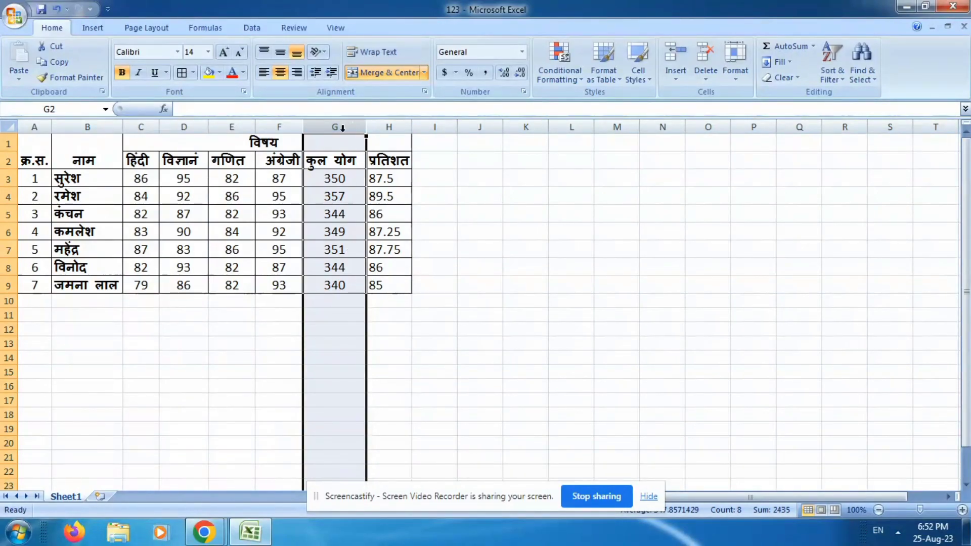
click(176, 319)
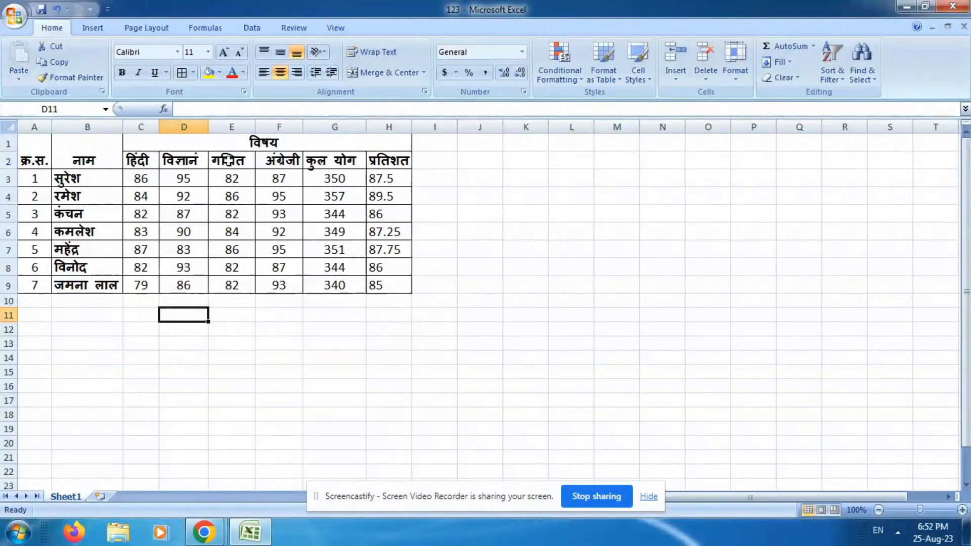
Widen the गणित column E and the विज्ञान column D to at least double, and make row 3 about twice as tall.
click(232, 127)
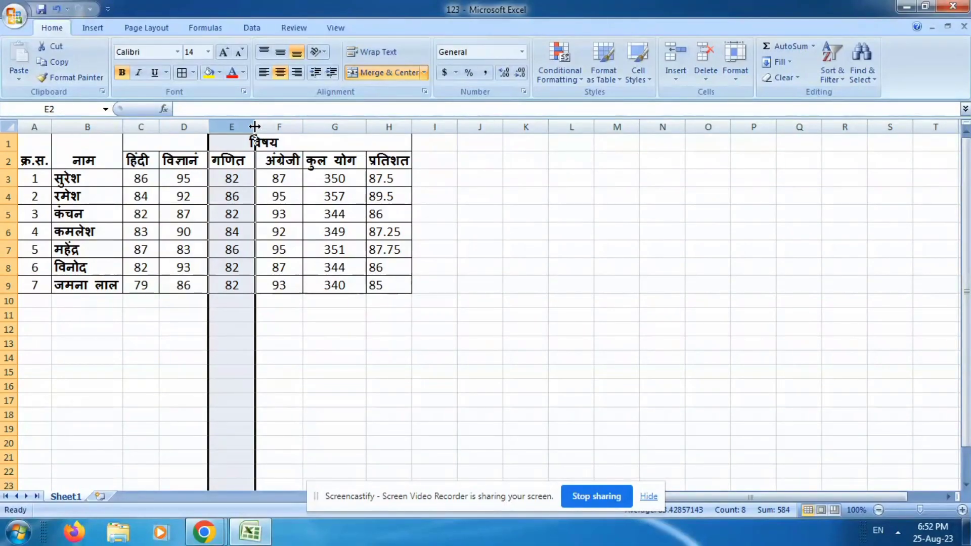
drag(255, 127, 304, 131)
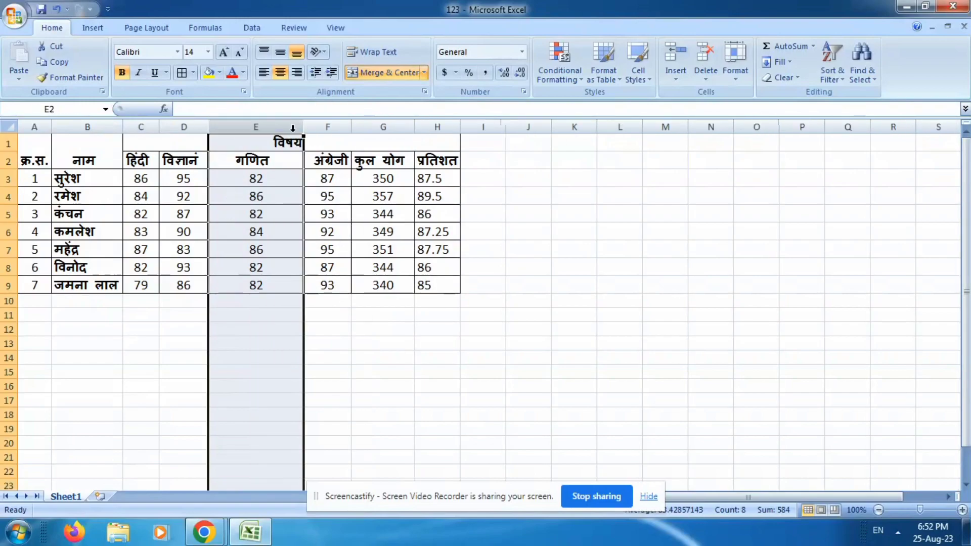
click(195, 127)
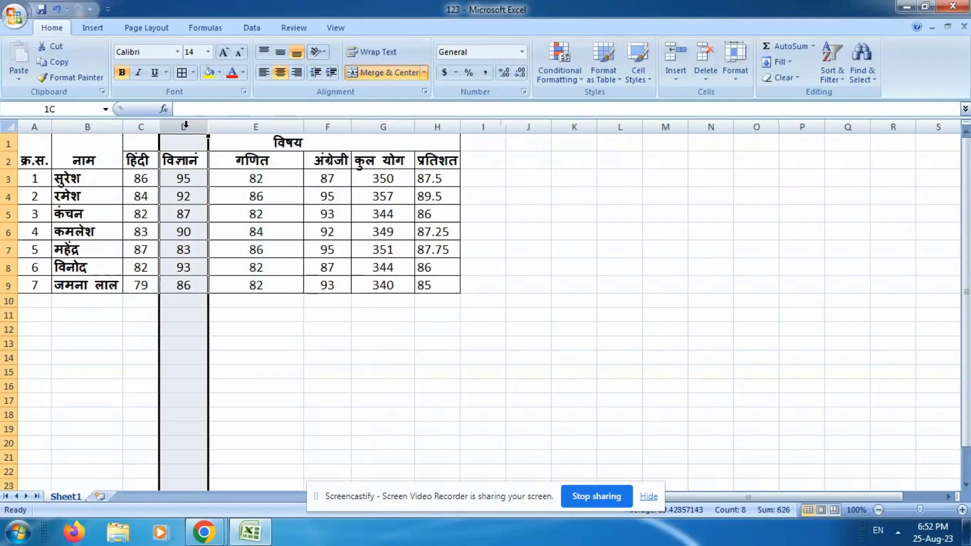
drag(208, 128, 281, 128)
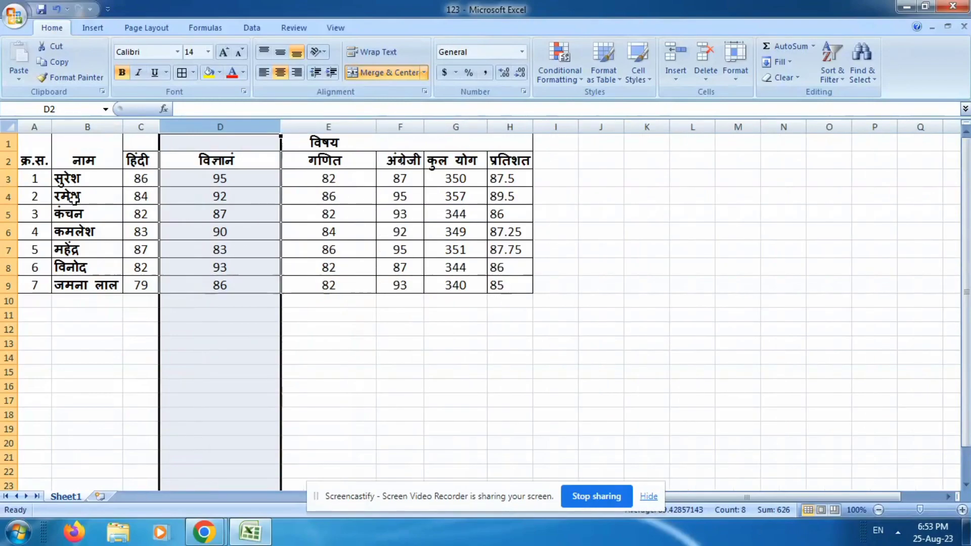
drag(10, 187, 9, 207)
click(296, 200)
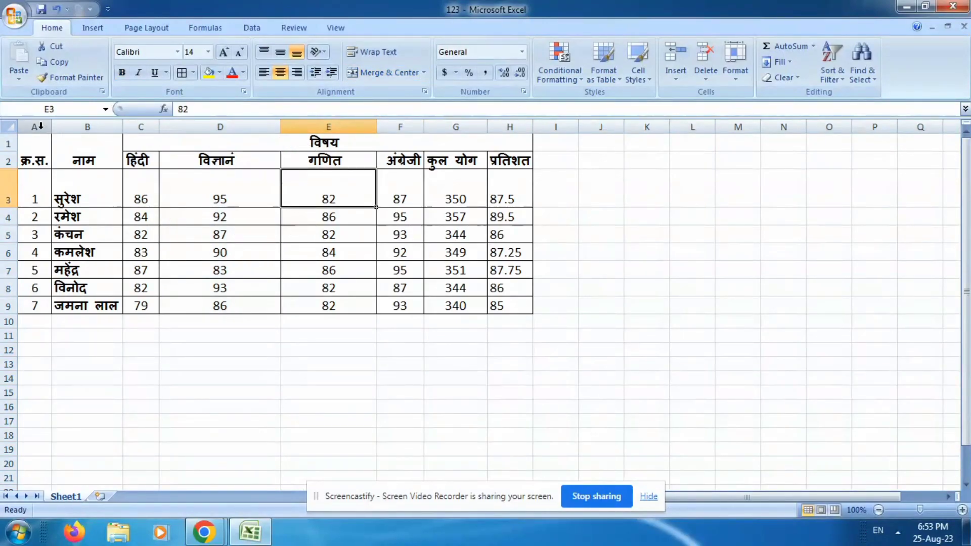
AutoFit the column widths of the whole marks table, A1 to H9.
drag(41, 127, 81, 127)
drag(29, 160, 445, 306)
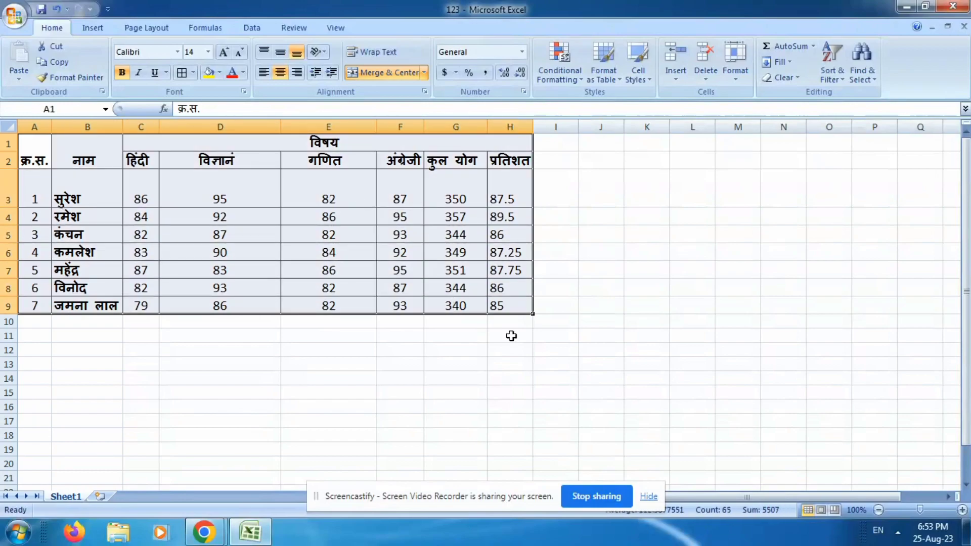
click(734, 74)
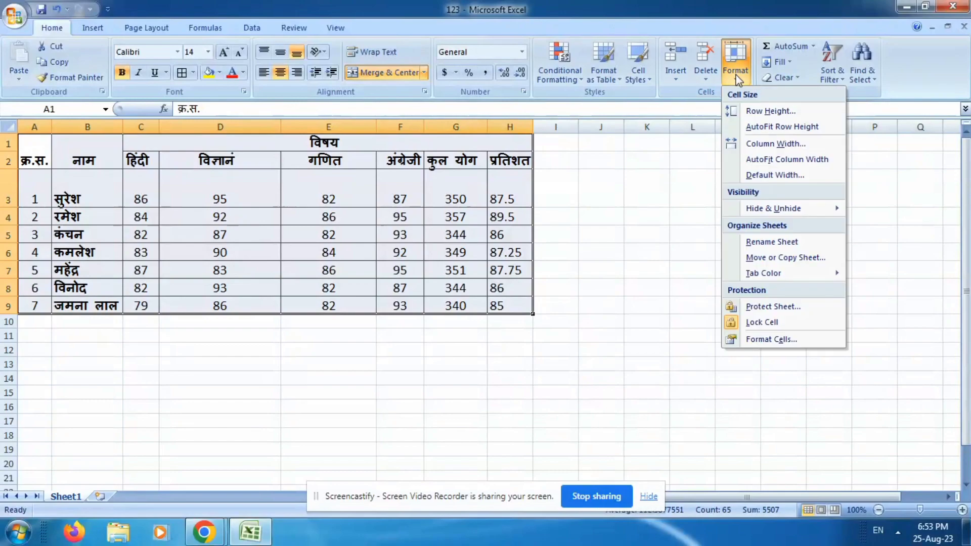
click(787, 160)
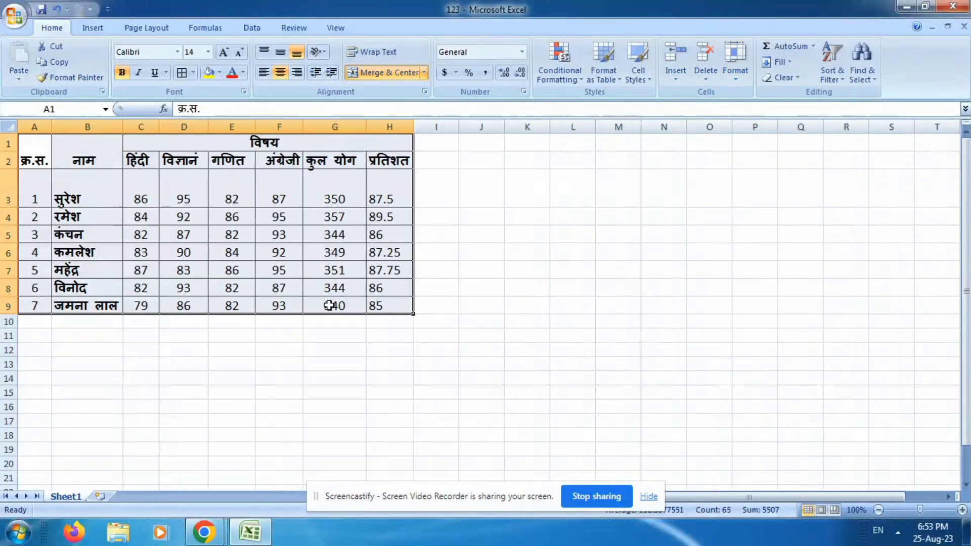
click(278, 336)
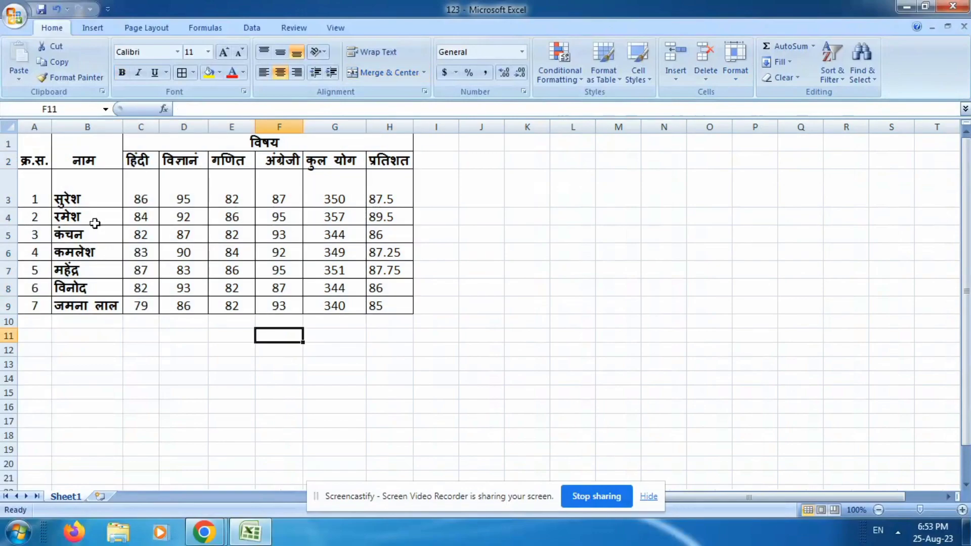
AutoFit the row heights of the whole marks table, A1 to H9.
drag(35, 152, 347, 305)
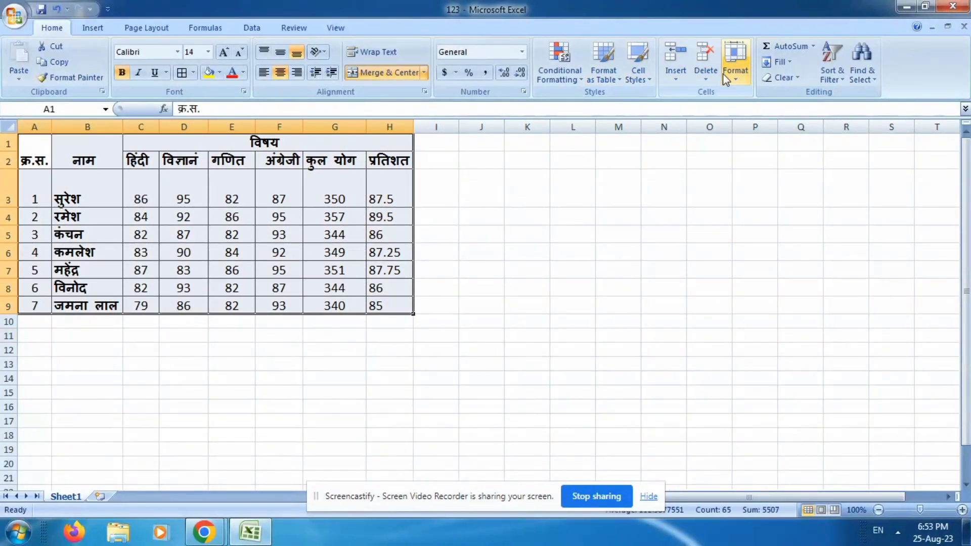
click(736, 76)
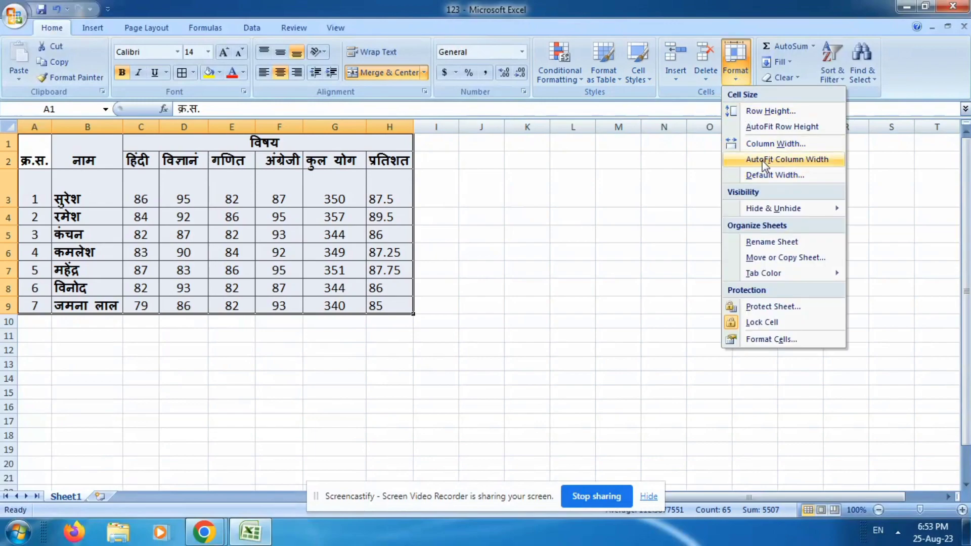
click(782, 127)
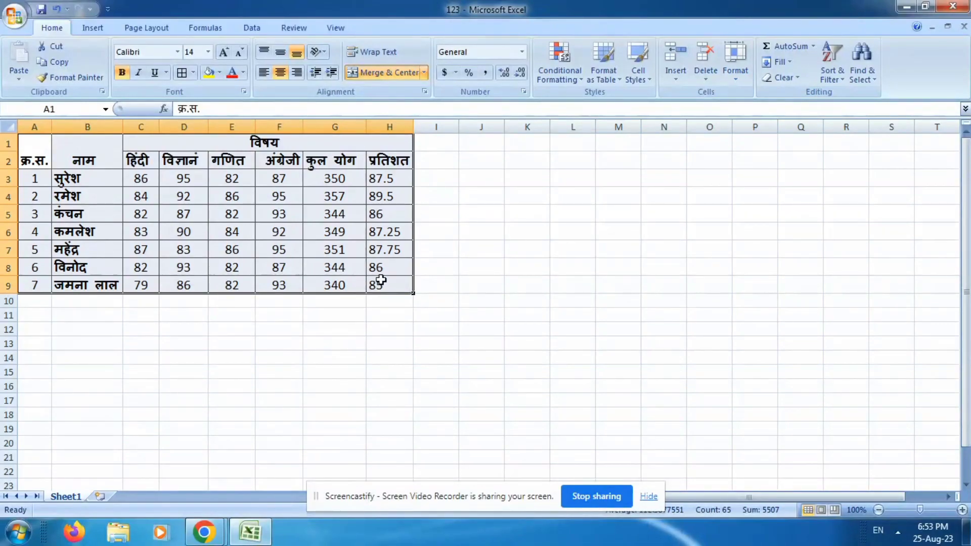
click(293, 329)
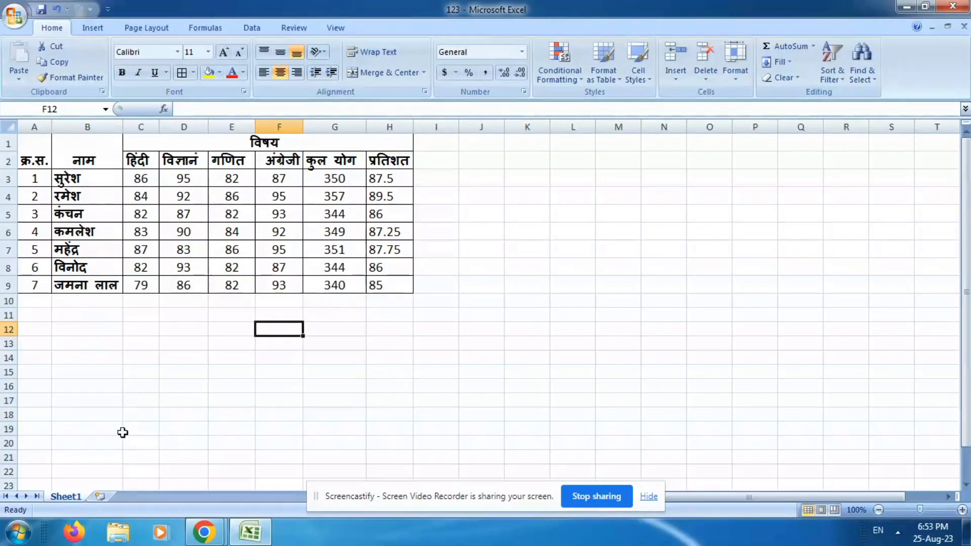
Rename the worksheet Sheet1 as Result.
right_click(71, 498)
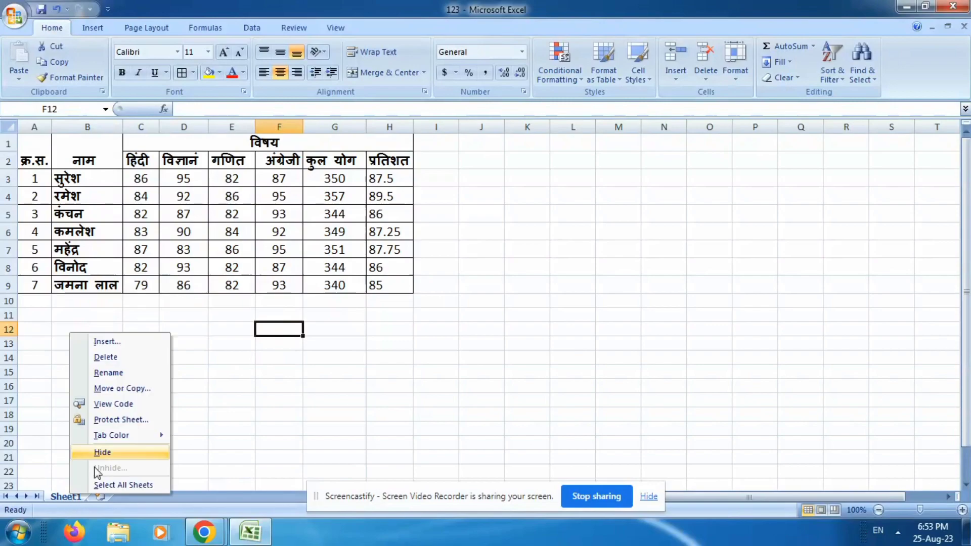
click(109, 373)
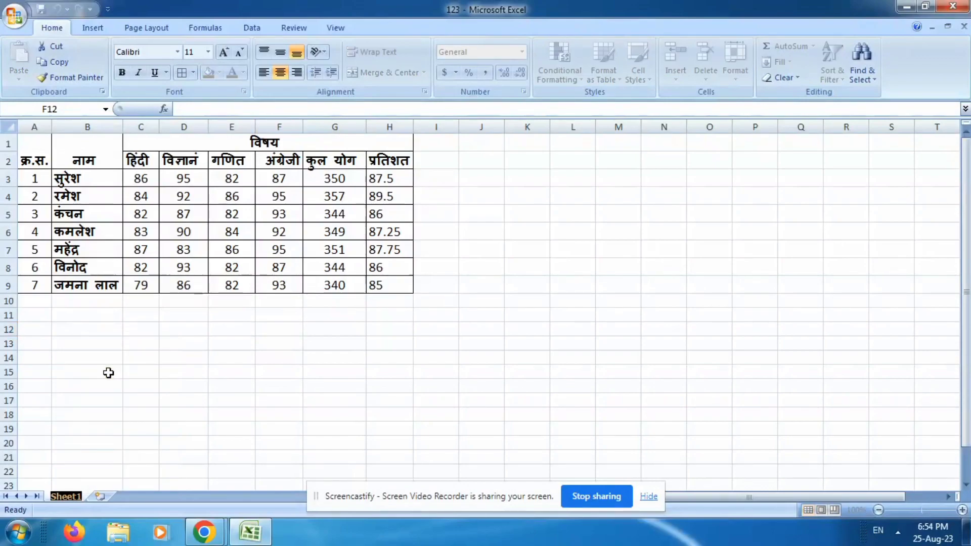
text(Re)
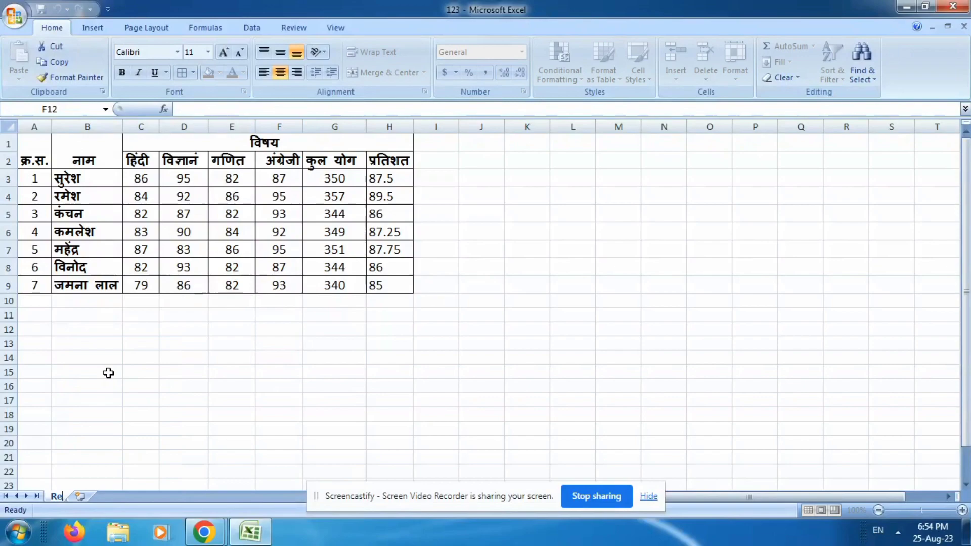
text(sult)
key(Return)
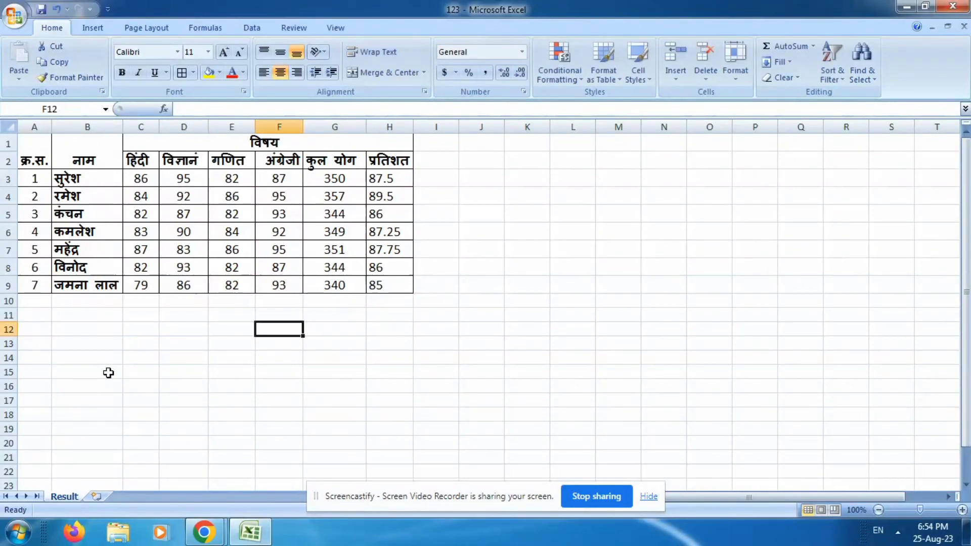
click(267, 416)
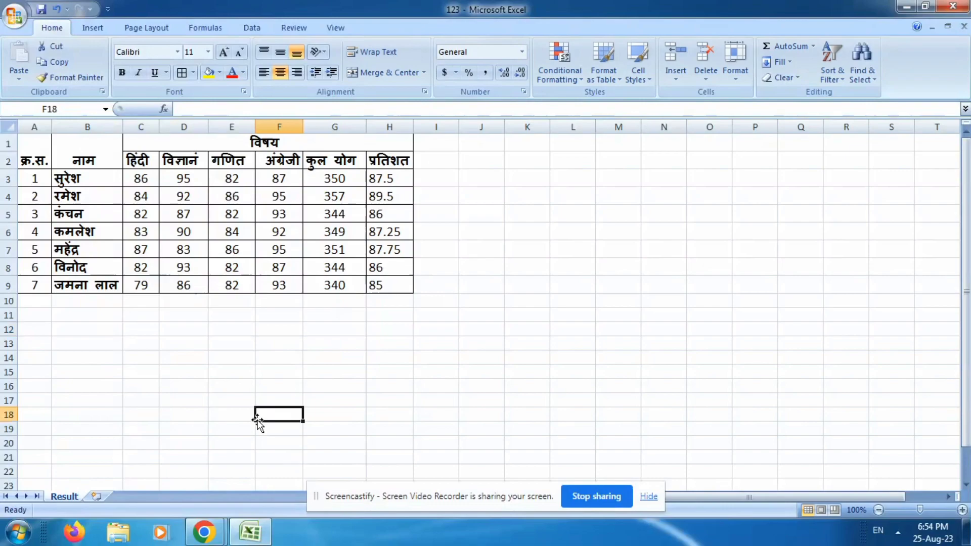
Insert a new worksheet after Result and apply all borders to its cells A3 to H16.
click(96, 496)
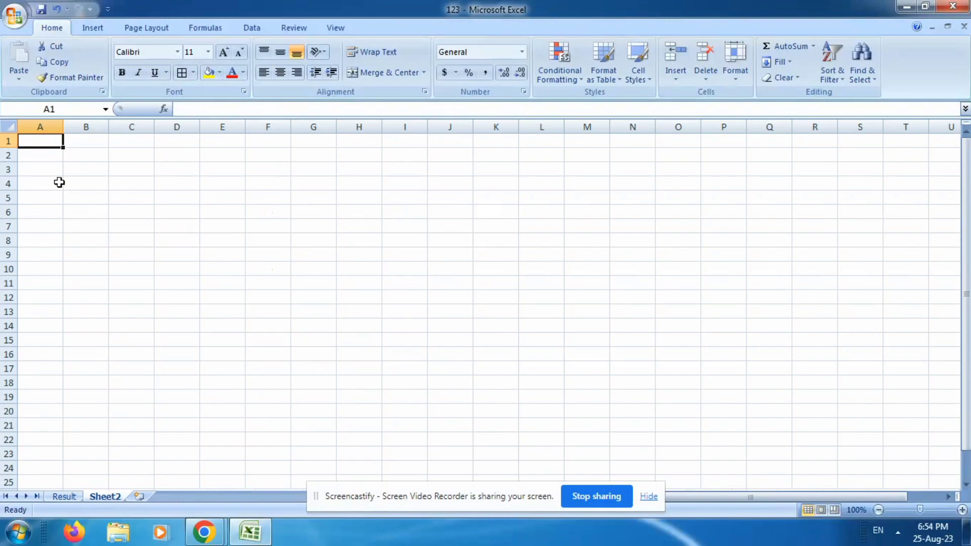
drag(54, 165, 368, 355)
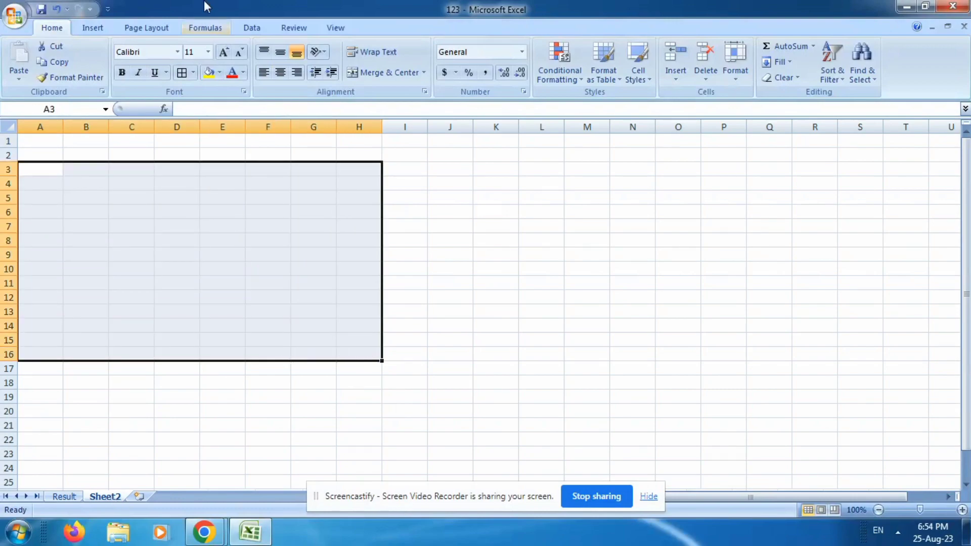
key(alt+h)
key(b)
key(a)
click(221, 225)
click(339, 196)
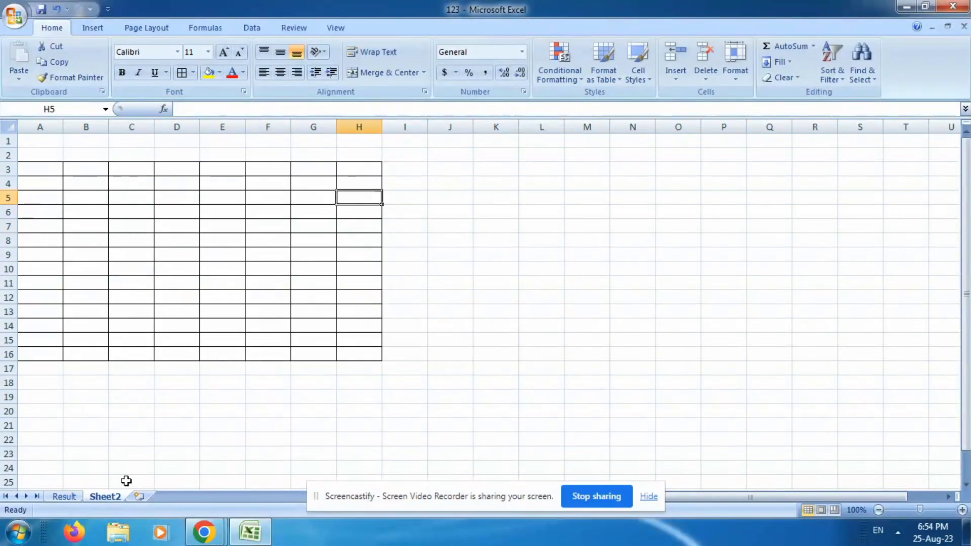
Switch back to the Result worksheet with the marks table.
click(64, 497)
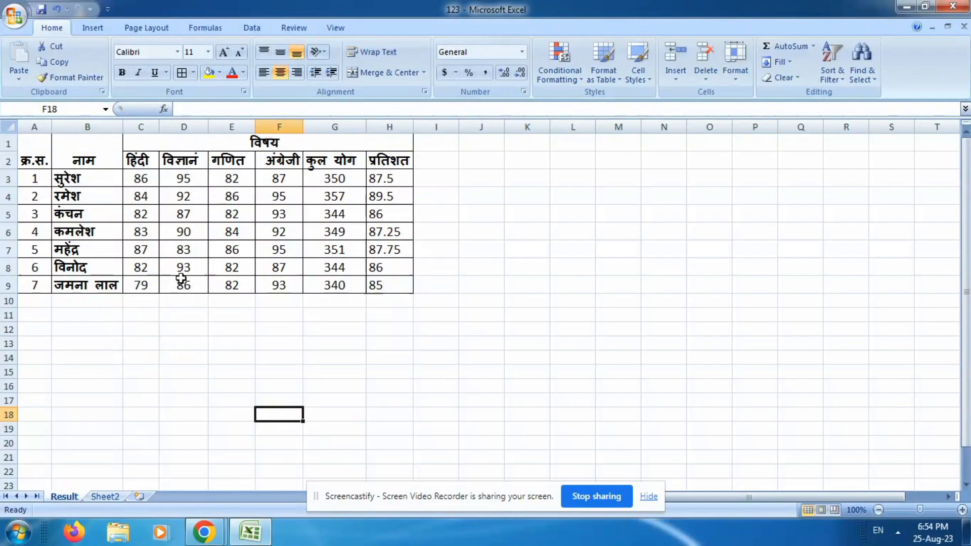
Hide the Sheet2 worksheet containing the empty bordered grid.
click(106, 497)
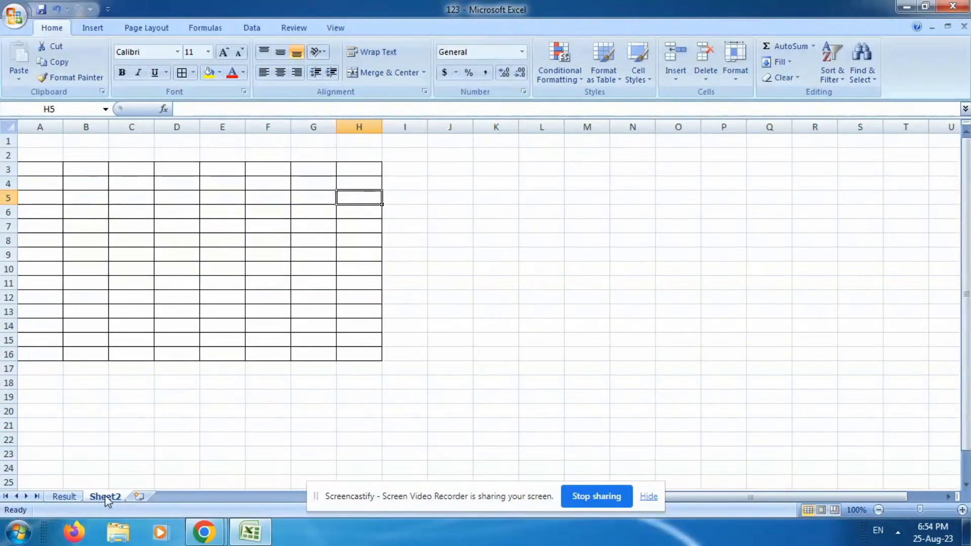
right_click(110, 502)
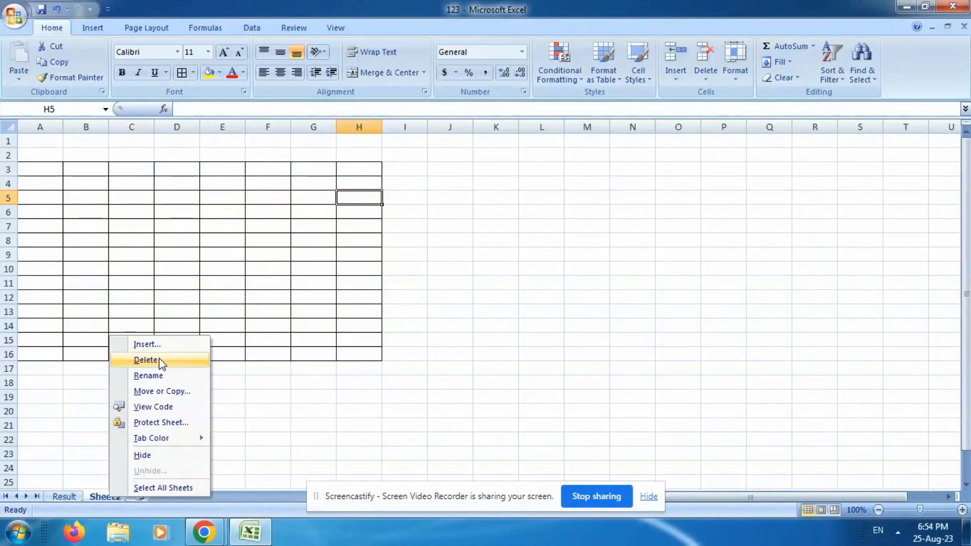
click(160, 454)
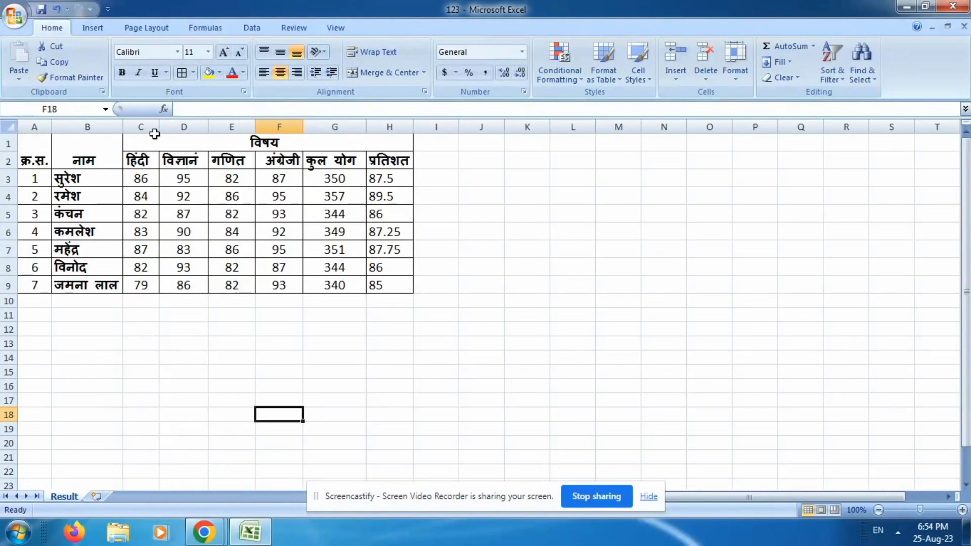
Unhide the Sheet2 worksheet.
right_click(69, 497)
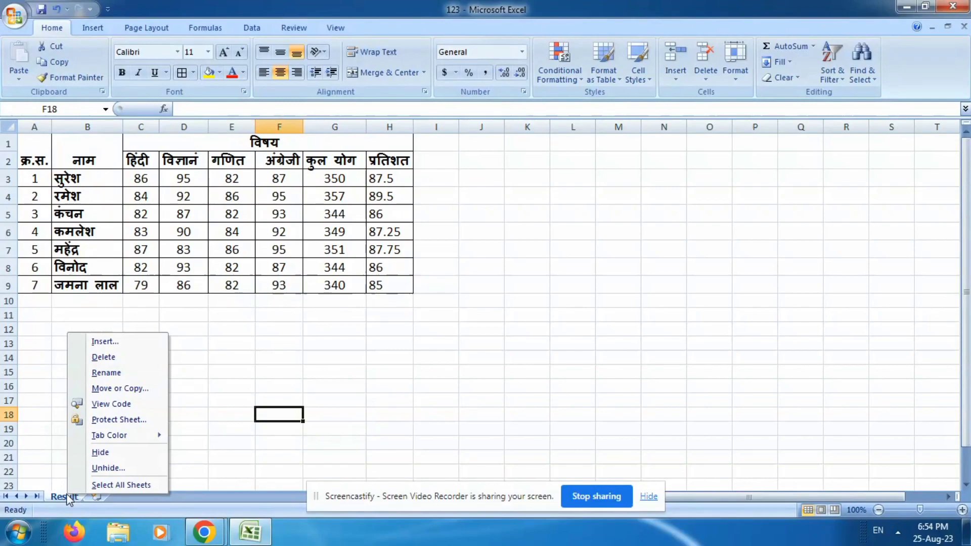
click(146, 468)
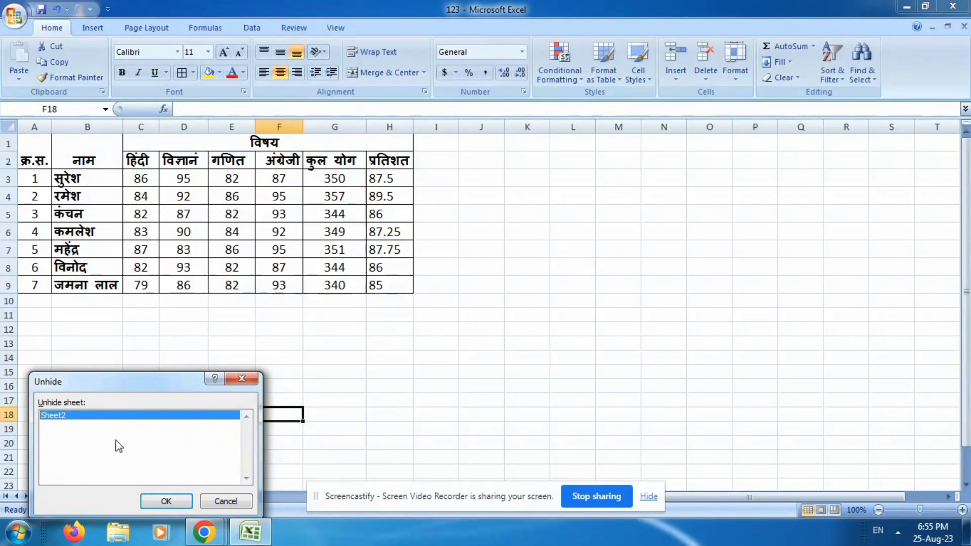
click(167, 501)
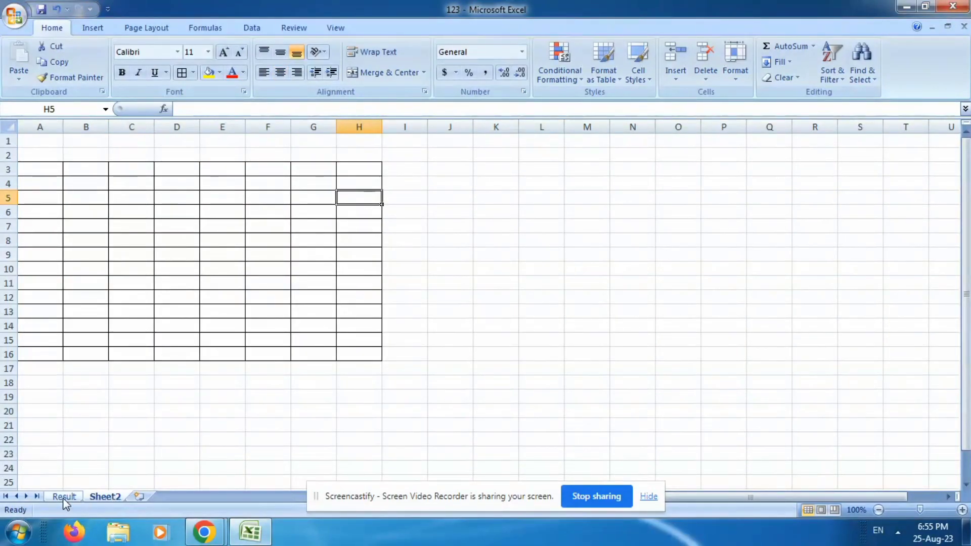
Delete the Sheet2 worksheet permanently and select cell D14 on the Result sheet.
right_click(100, 494)
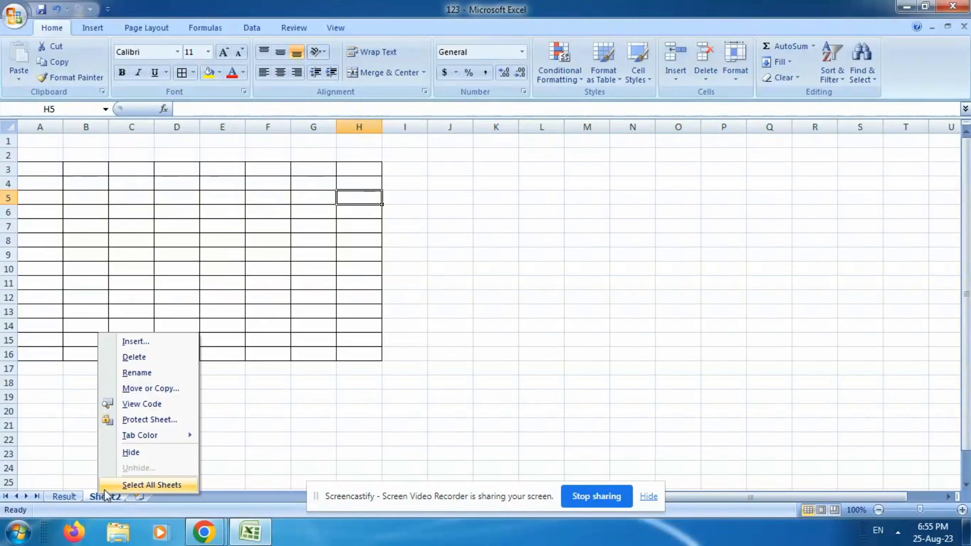
click(149, 359)
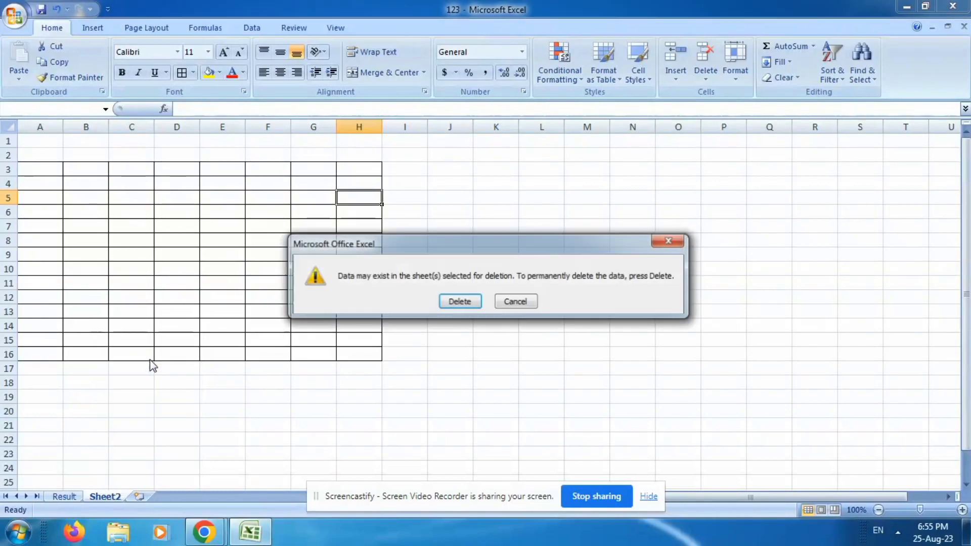
click(459, 302)
click(180, 358)
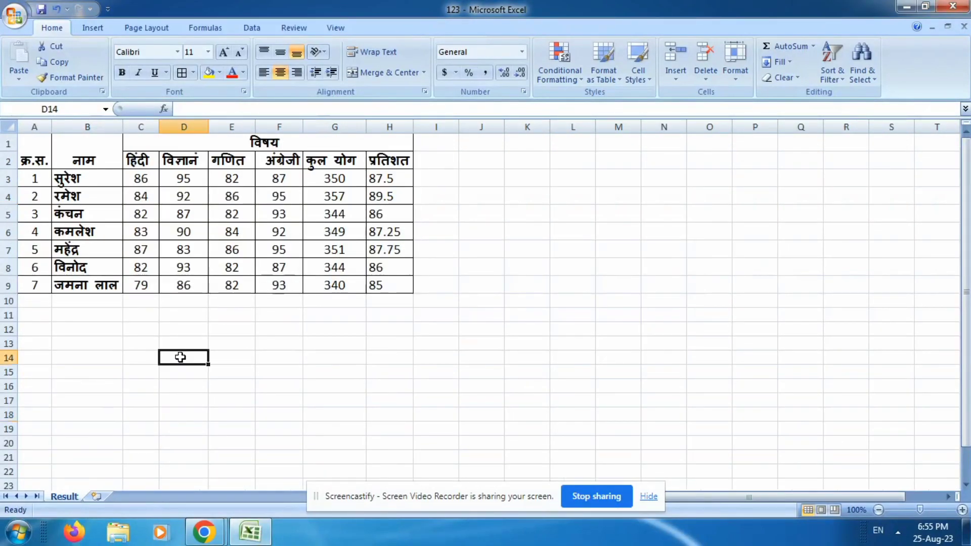
Insert a new blank worksheet after the Result sheet.
right_click(64, 500)
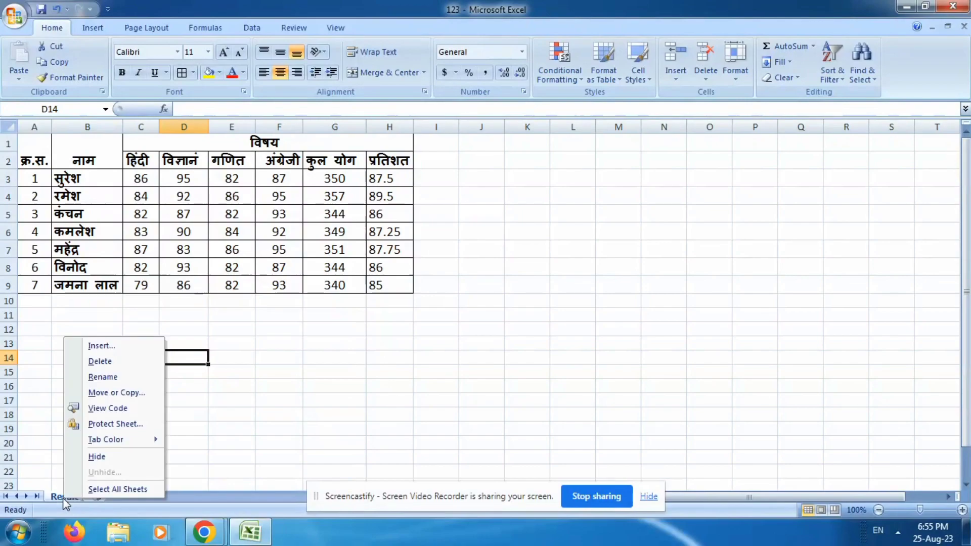
click(37, 430)
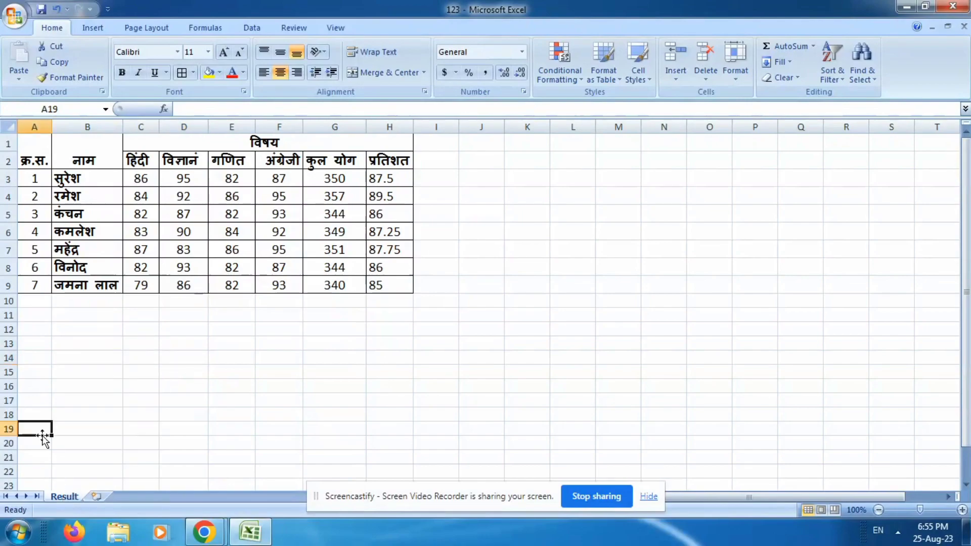
right_click(66, 498)
click(95, 498)
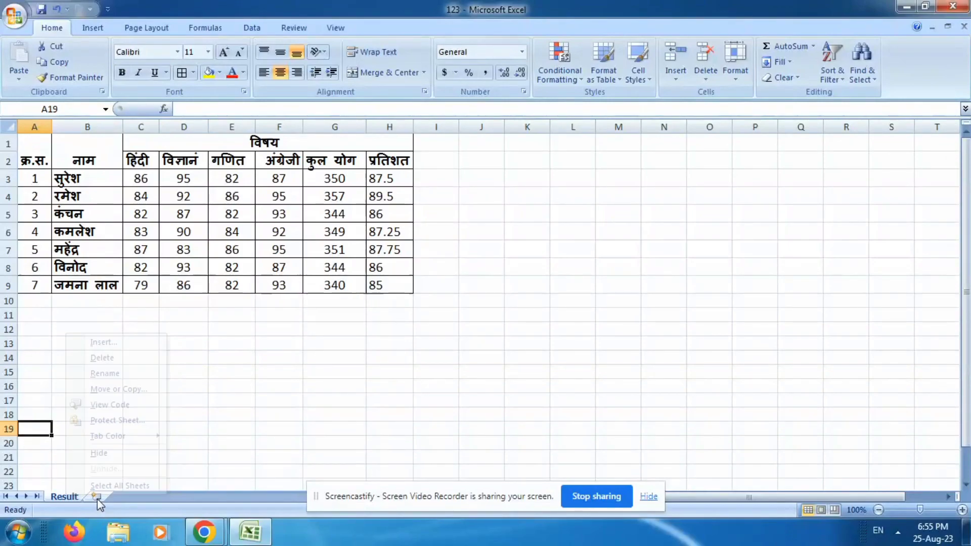
Return to the Result worksheet and set its tab color to standard red.
click(65, 498)
right_click(64, 498)
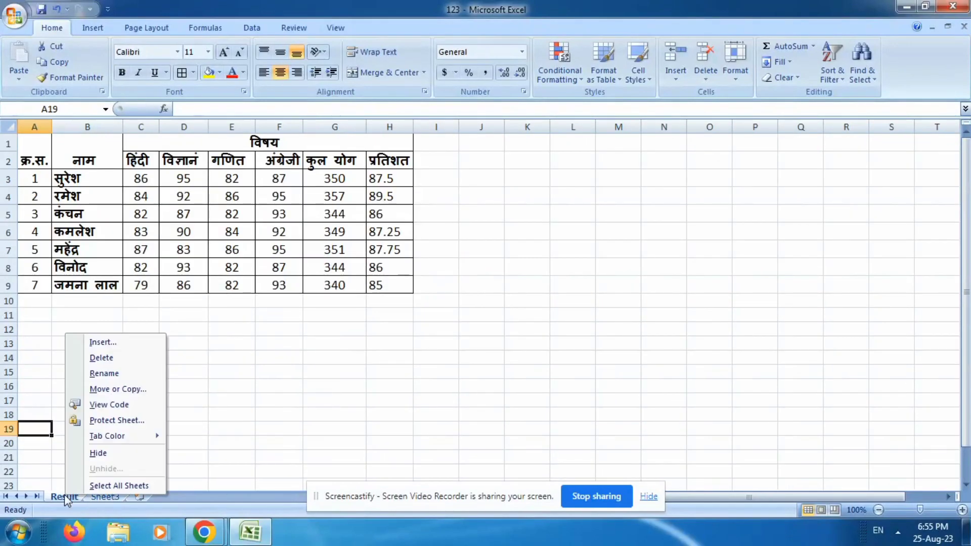
mouse_move(123, 435)
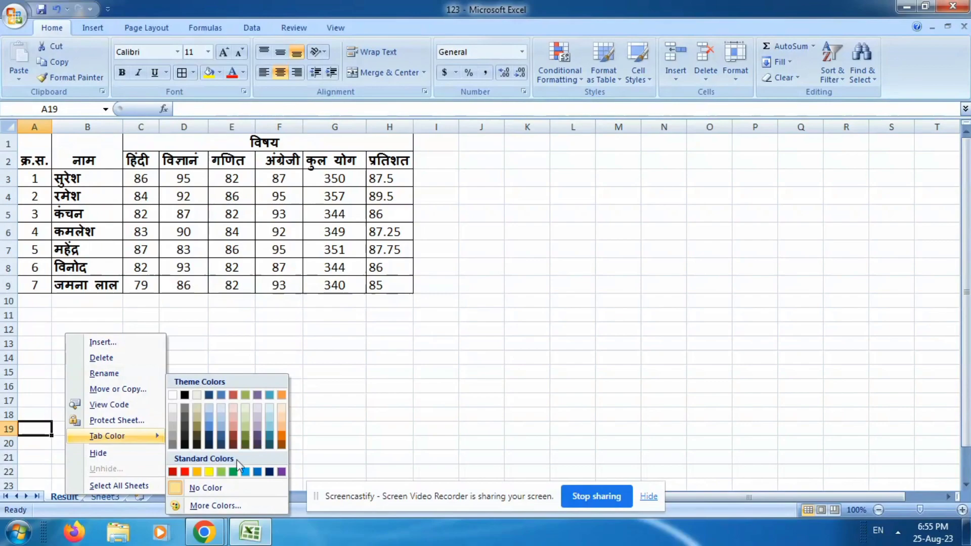
click(186, 471)
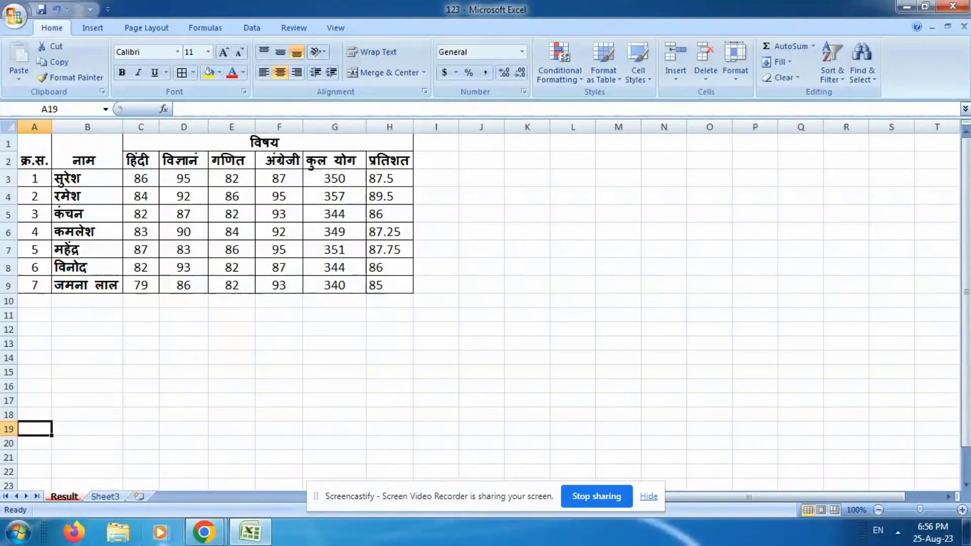
Set the tab color of the Sheet3 worksheet to standard light blue.
mouse_move(205, 532)
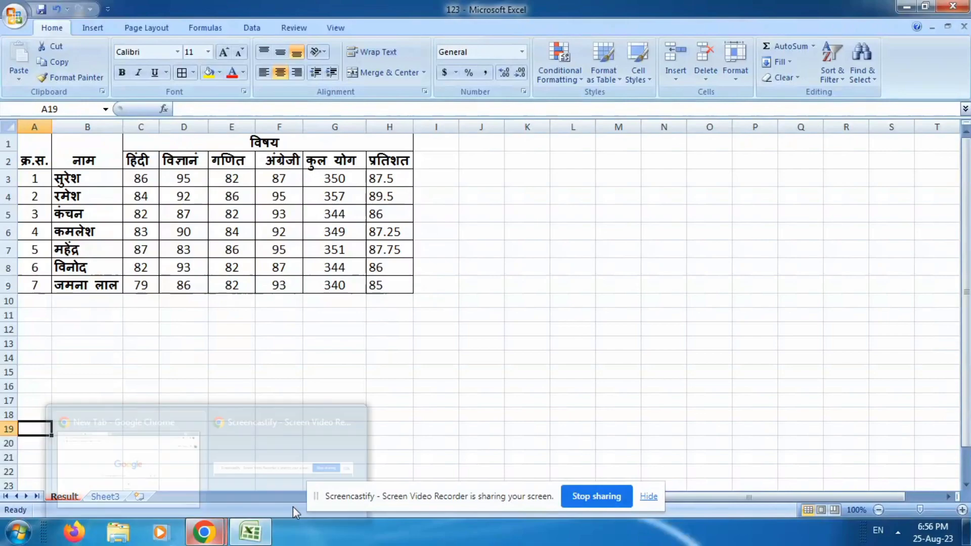
right_click(101, 495)
click(234, 540)
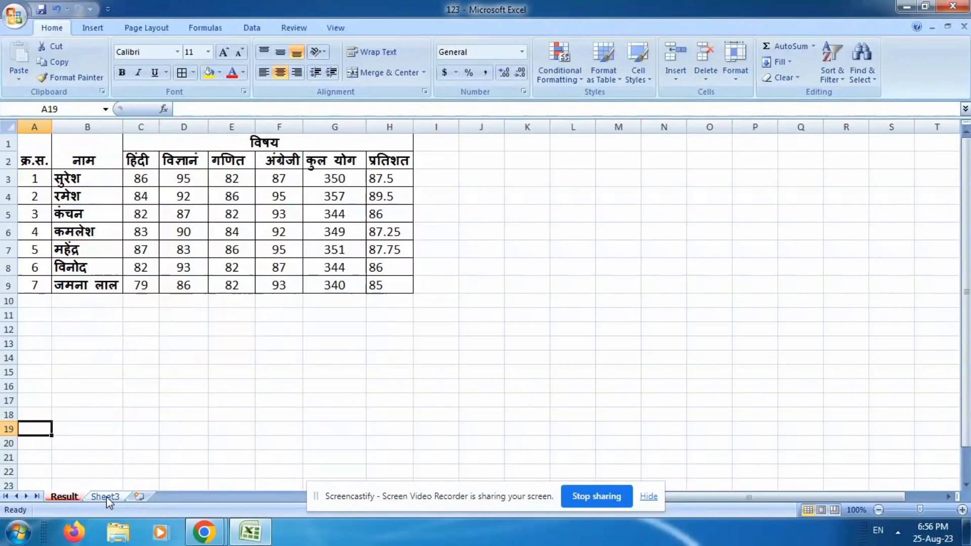
right_click(106, 496)
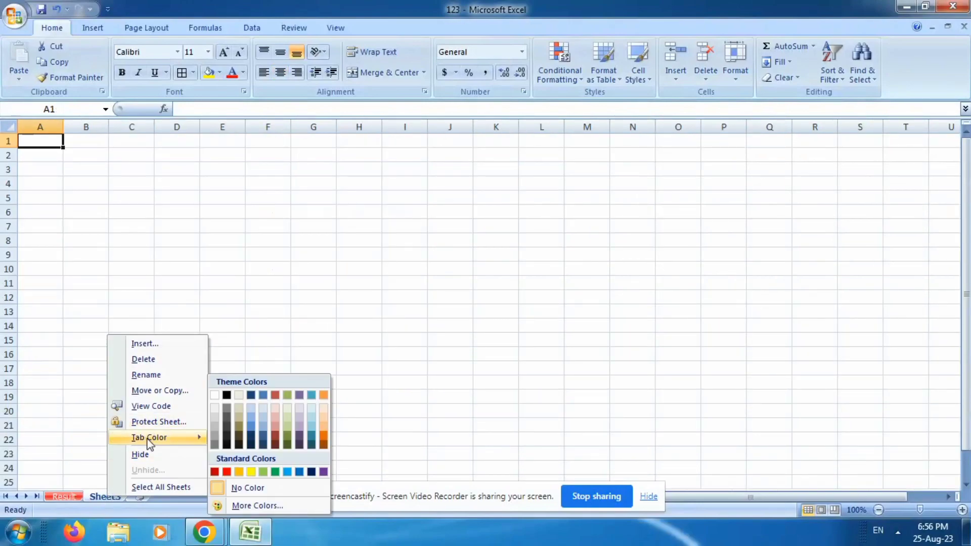
click(286, 472)
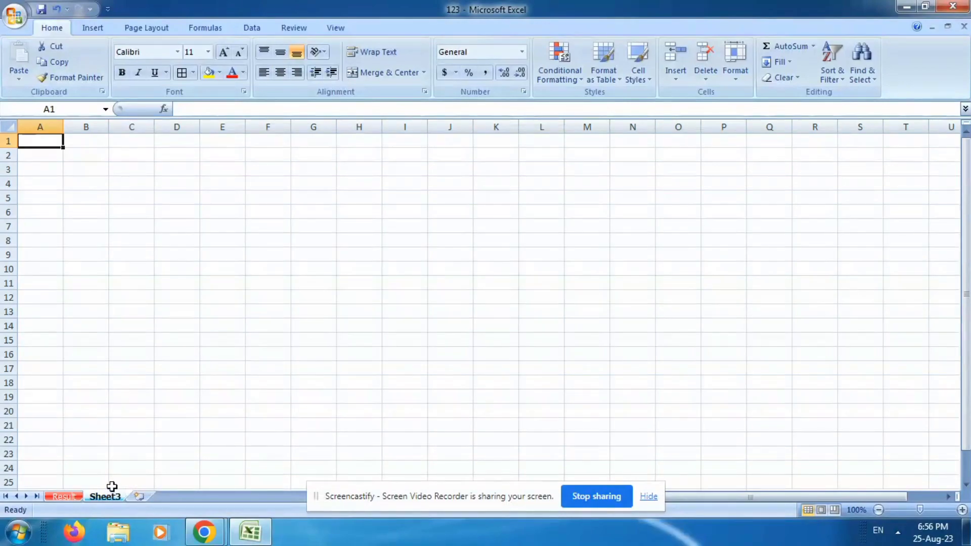
Set the Sheet3 tab color to standard purple and switch back to the Result worksheet.
right_click(118, 497)
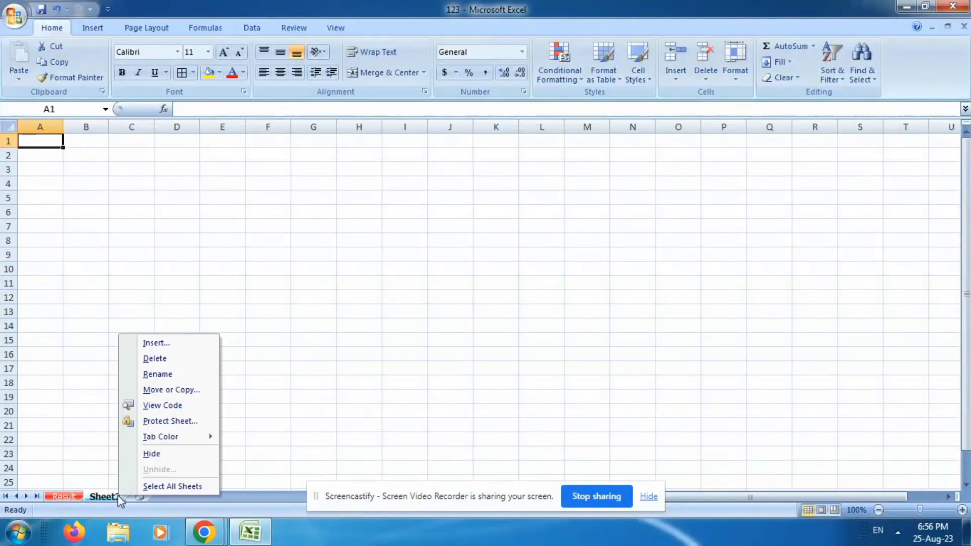
mouse_move(205, 438)
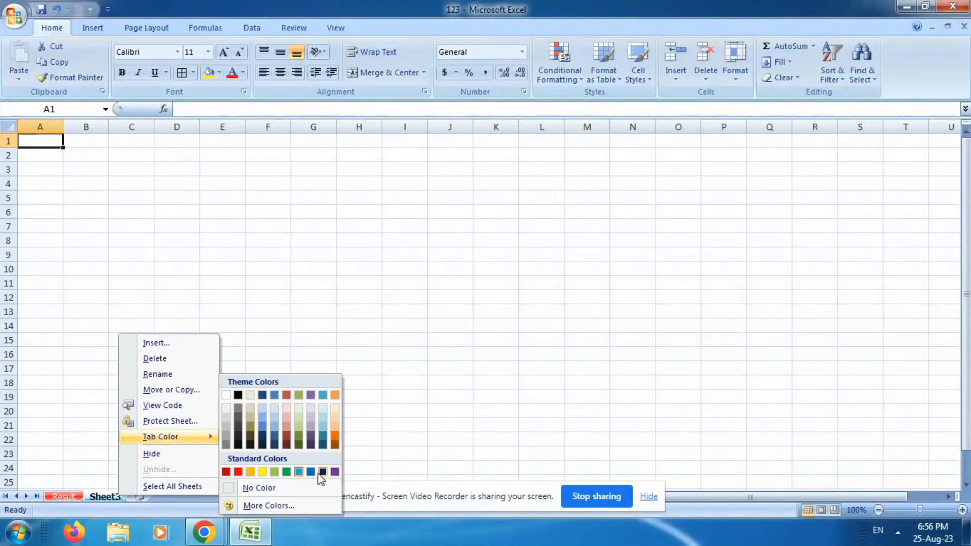
click(335, 471)
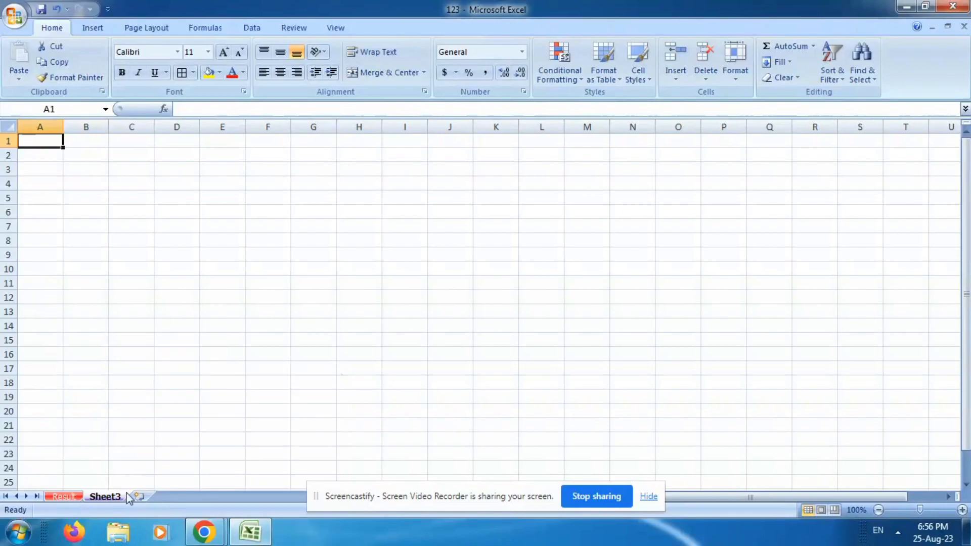
click(75, 499)
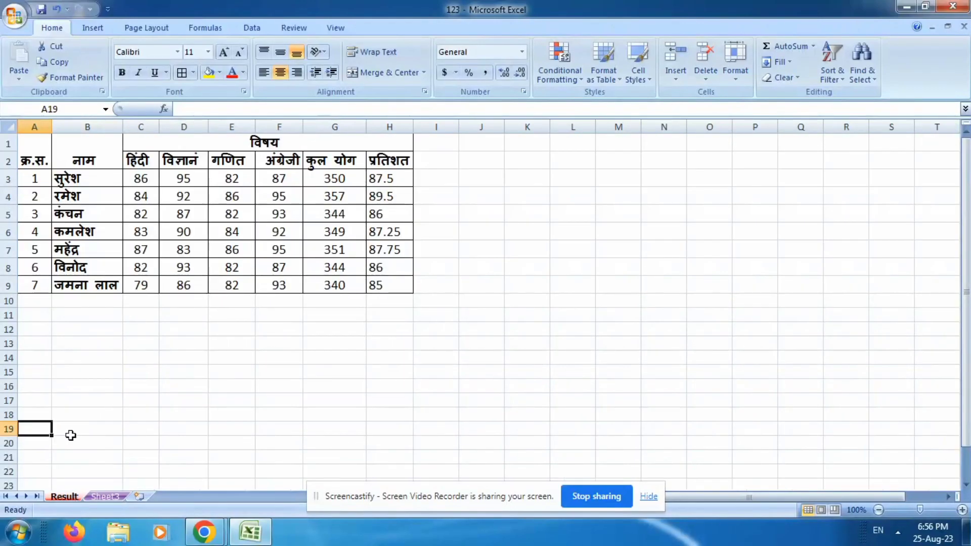